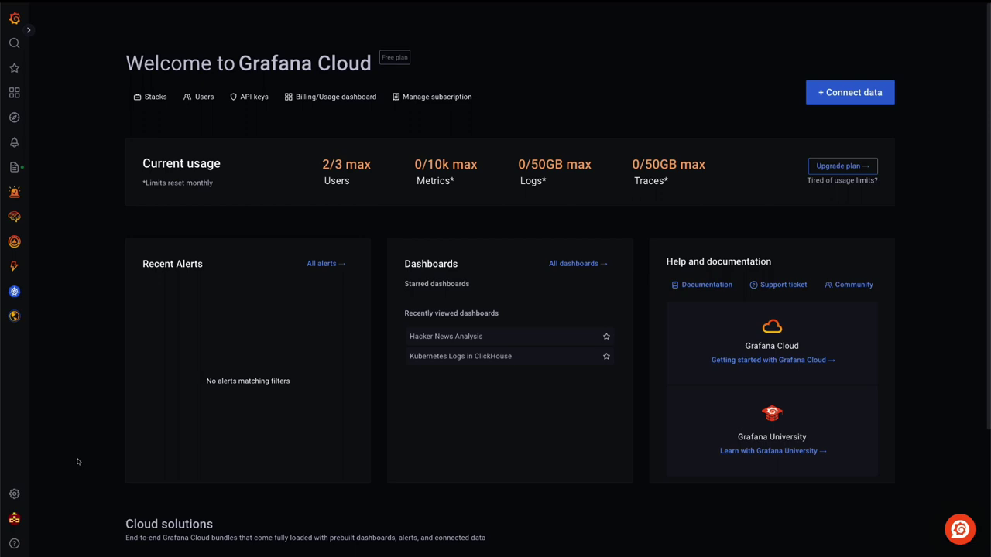
From the data sources list, add a new data source and pick ClickHouse under SQL
mouse_move(14, 494)
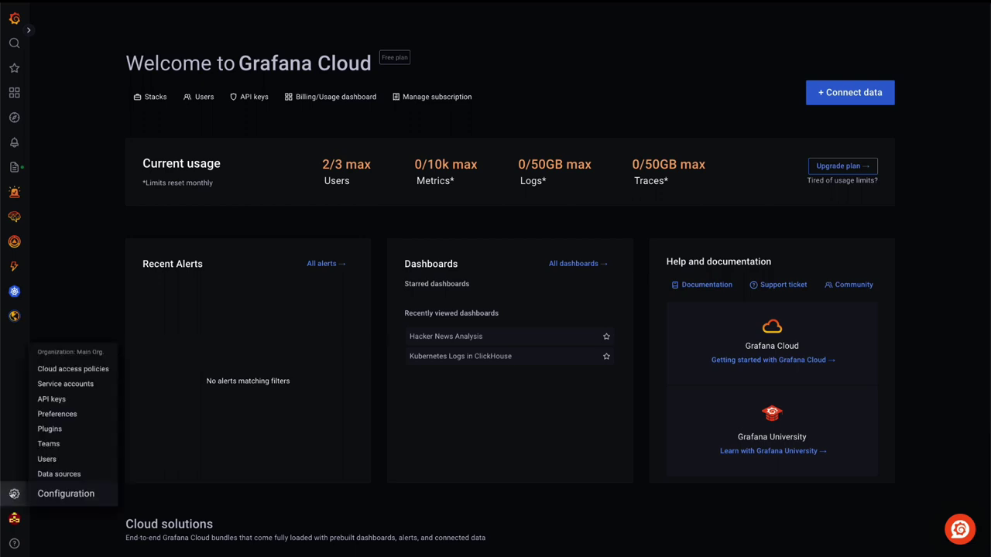
left_click(58, 476)
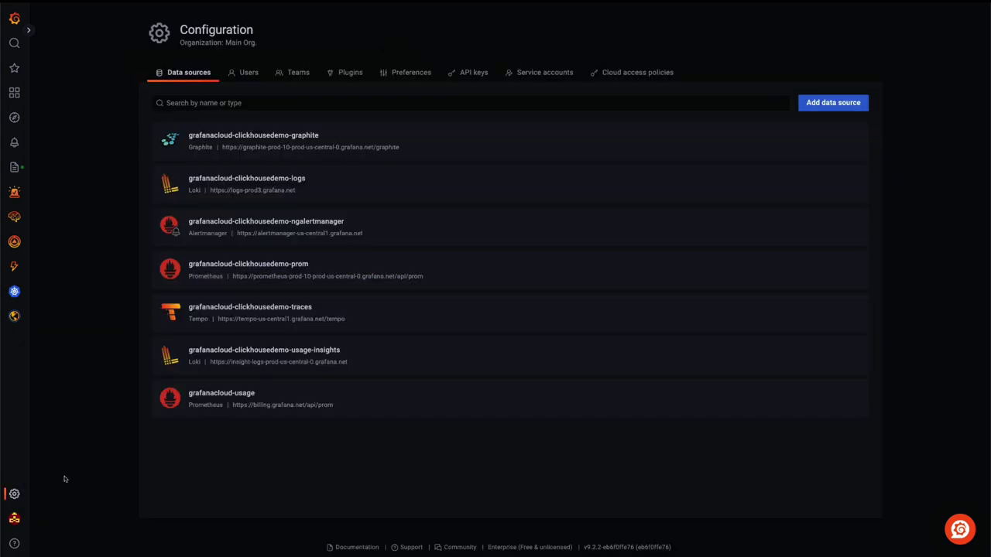
left_click(832, 106)
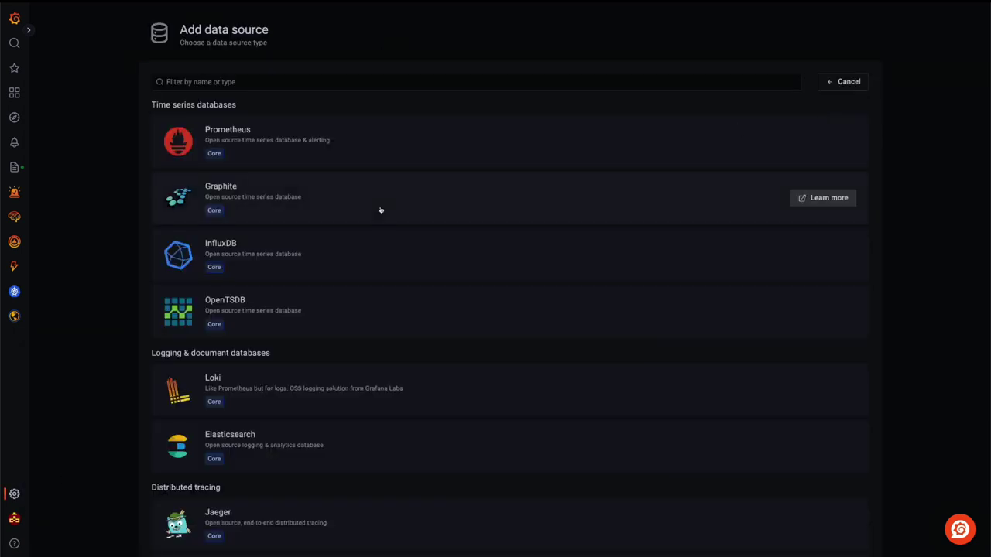
scroll(380, 210, "down", 4)
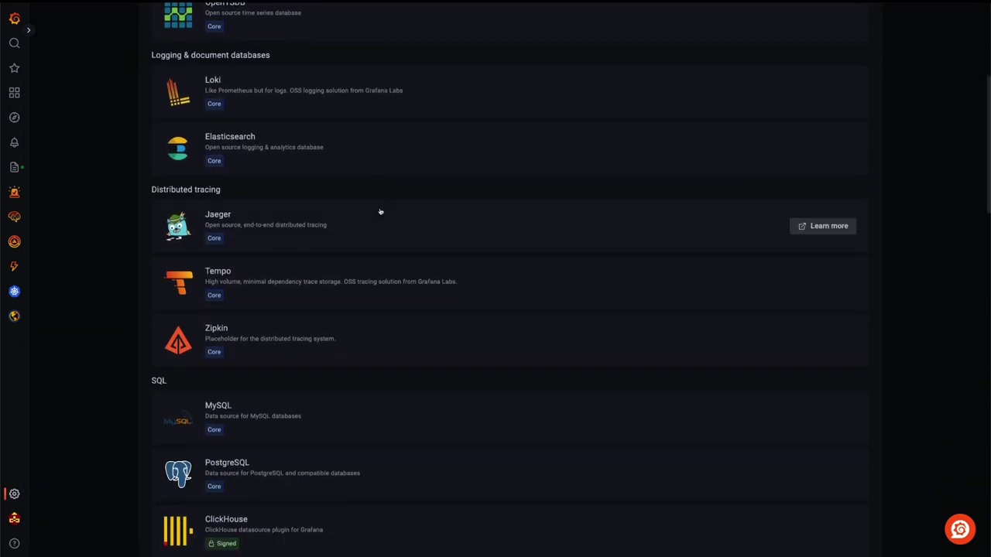
left_click(287, 506)
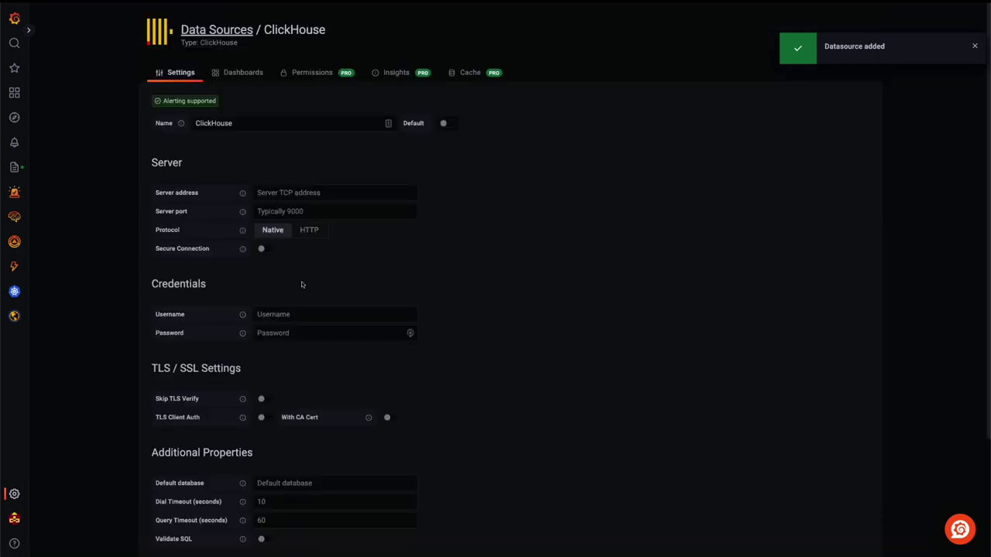
Connect to play.clickhouse.com port 443 over secure HTTP with the demo username, then save & test
left_click(293, 192)
type("pla")
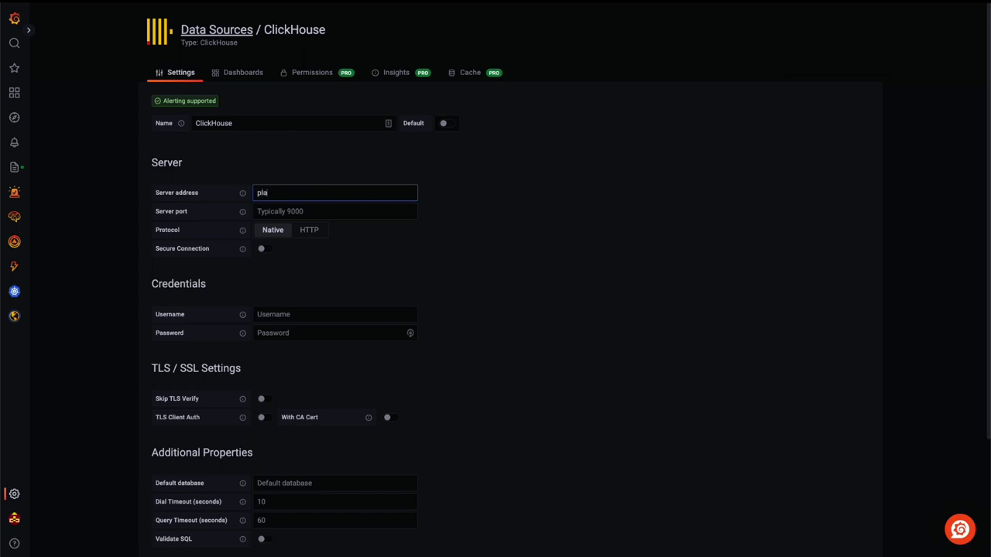
type("y.clickhouse.com")
left_click(334, 211)
type("443")
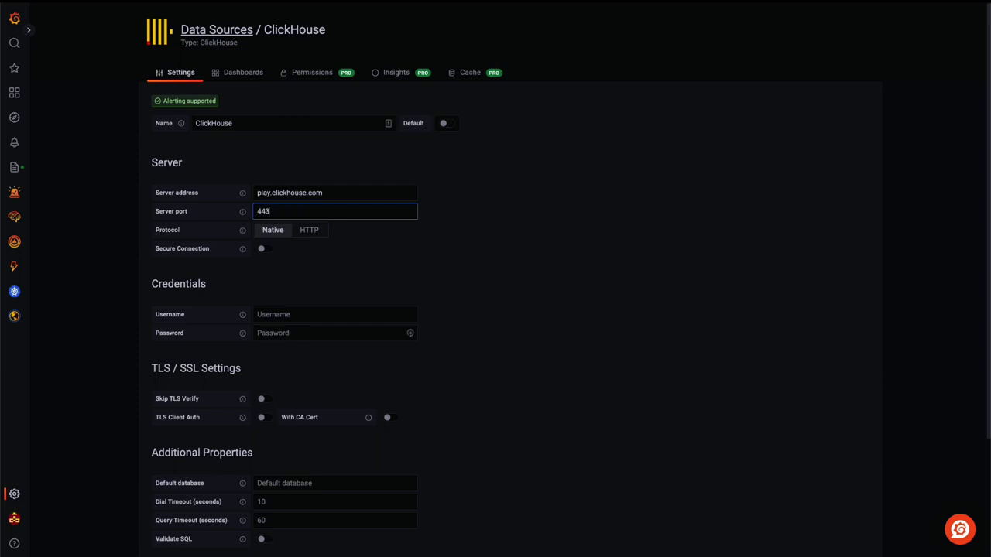
left_click(308, 230)
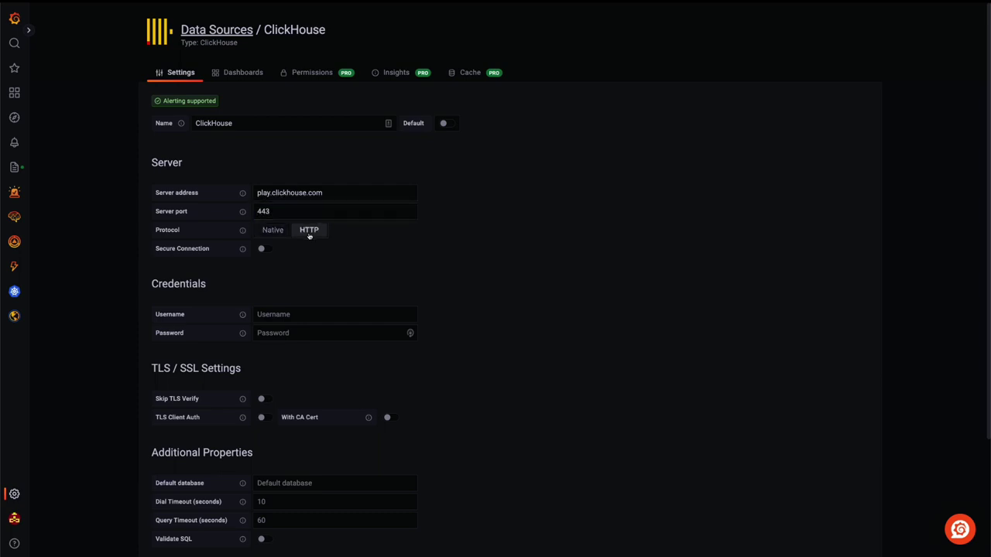
left_click(266, 248)
left_click(279, 310)
type("explorer")
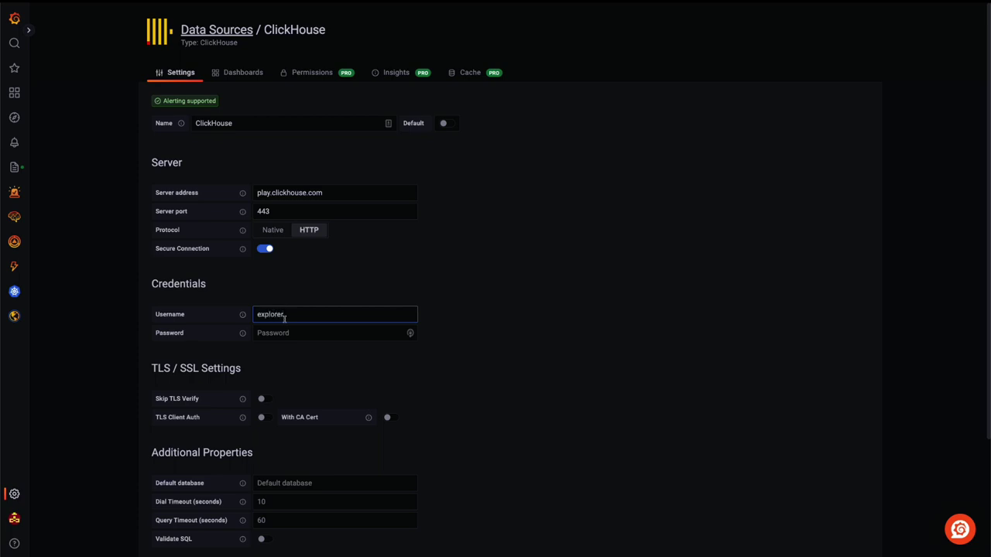
key("Return")
scroll(284, 321, "down", 1)
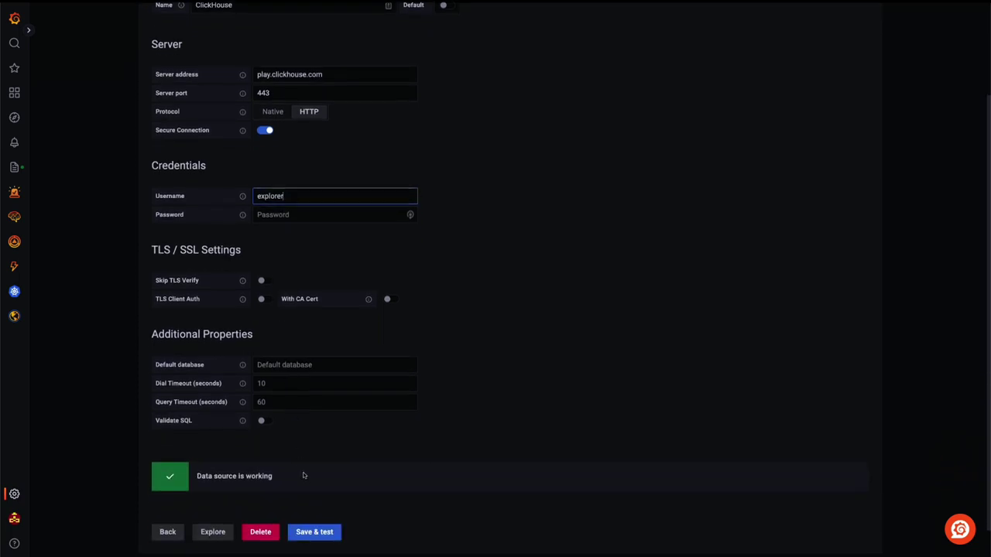
left_click(314, 533)
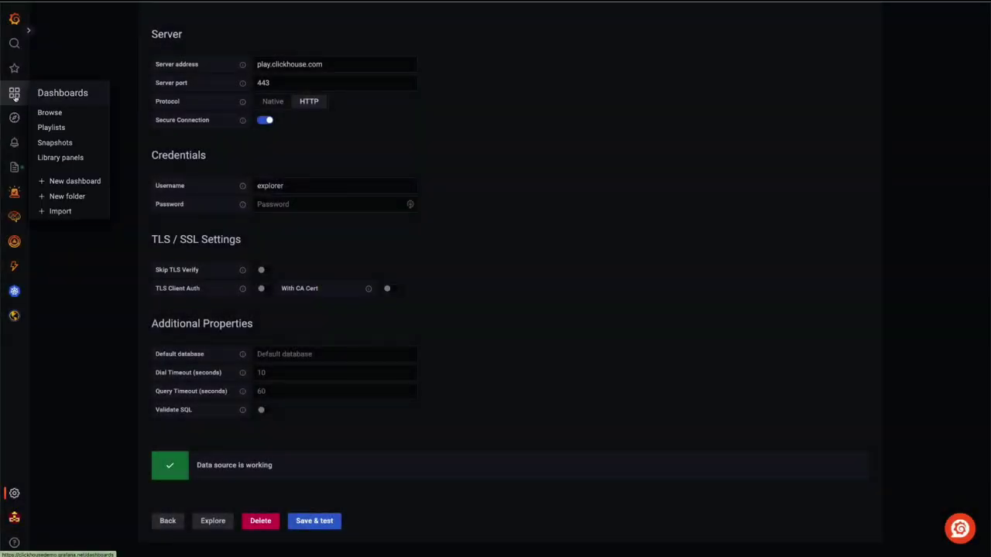
Create a new dashboard, add a panel, and select ClickHouse as its data source
left_click(37, 112)
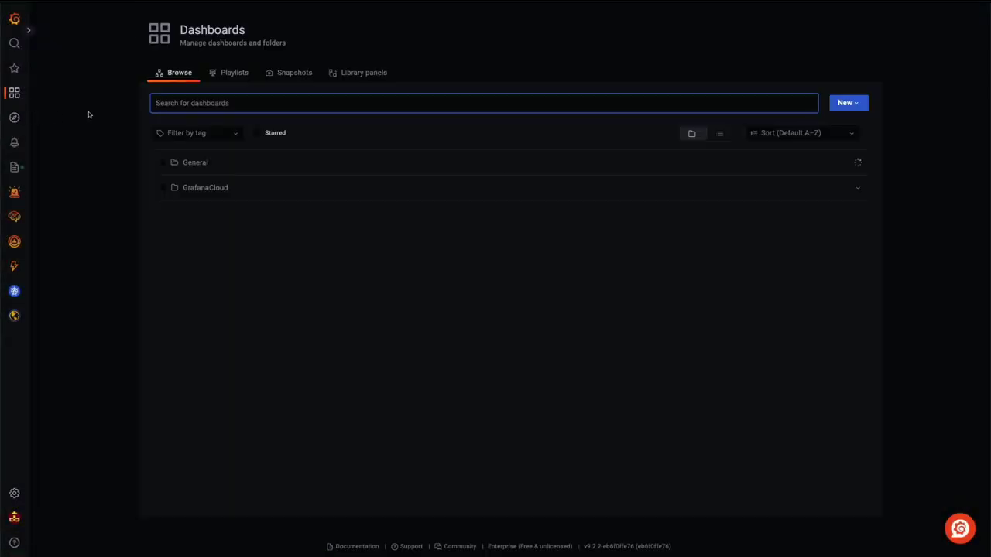
left_click(848, 103)
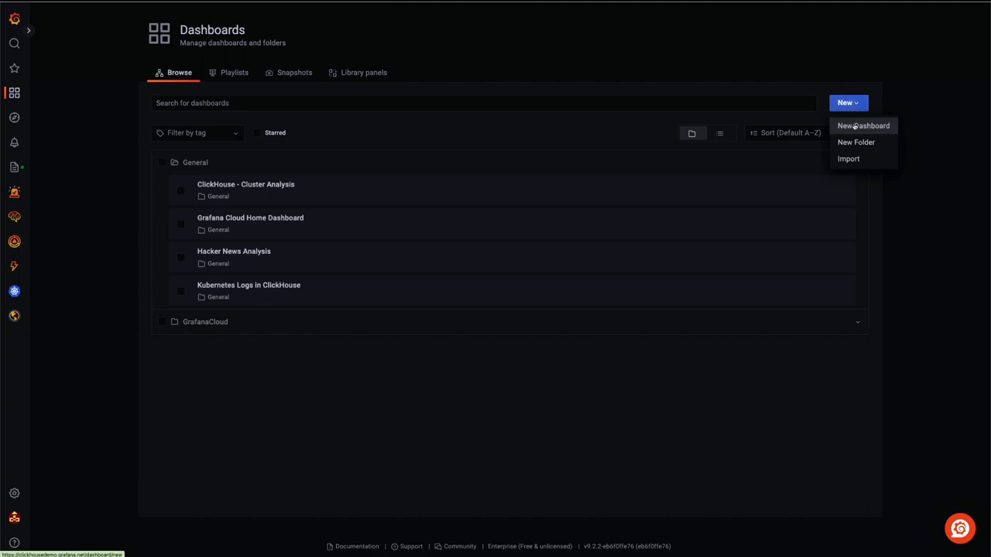
left_click(855, 126)
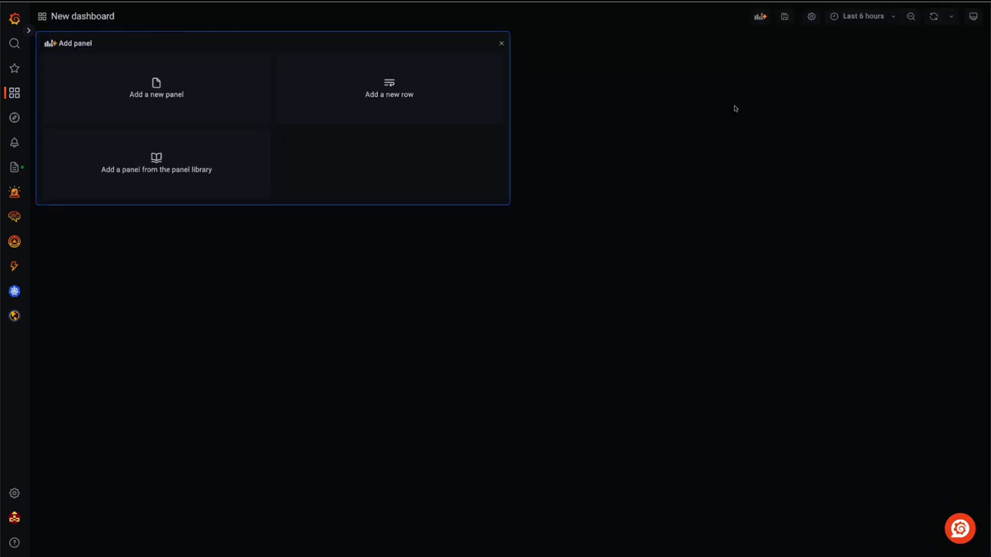
left_click(111, 77)
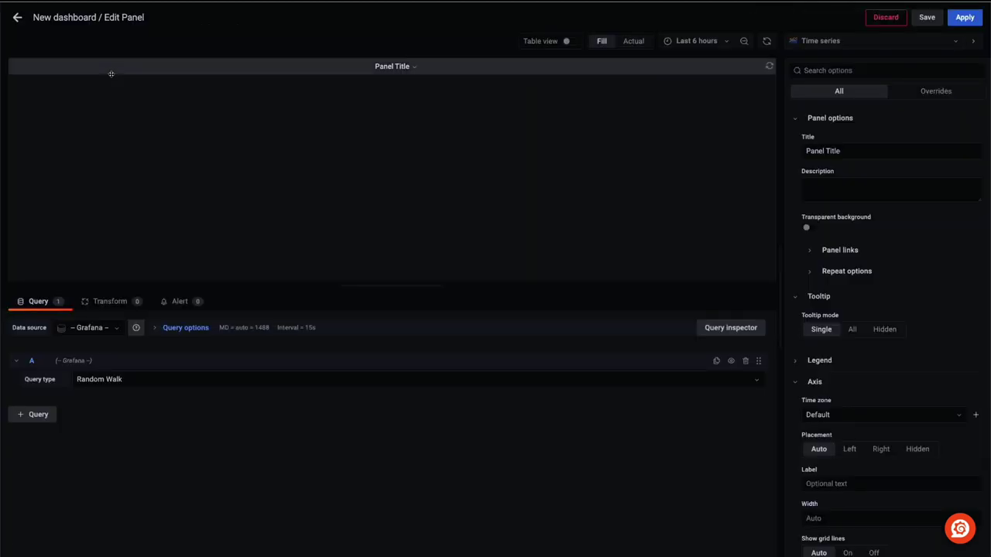
left_click(104, 329)
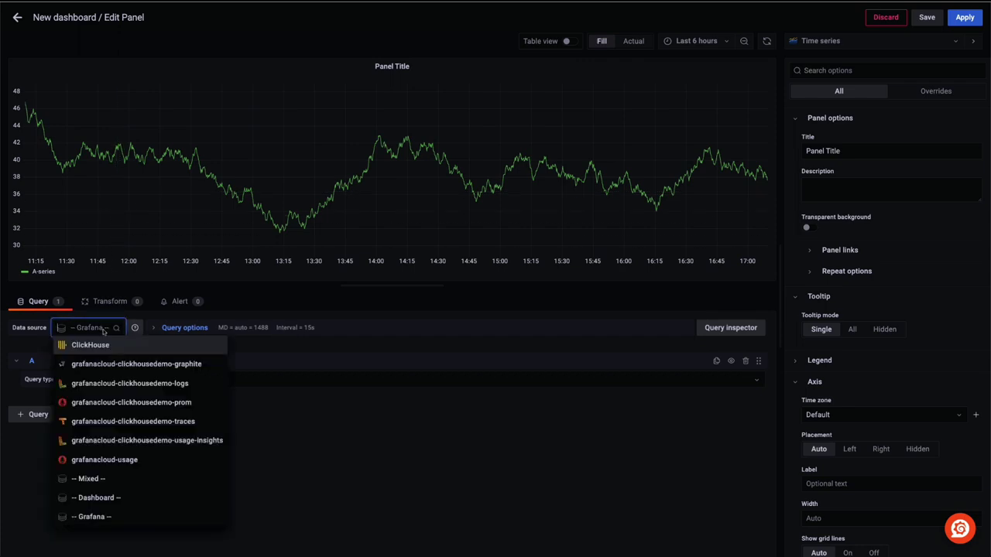
left_click(103, 346)
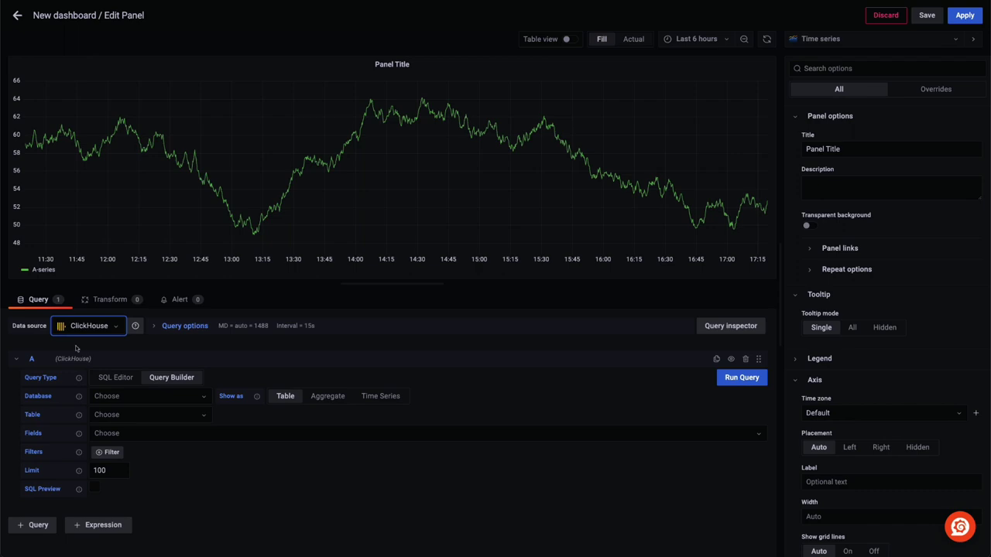
Build a time-series query on default.hackernews using the time column and a Count aggregate
left_click(380, 395)
left_click(147, 395)
left_click(116, 431)
left_click(147, 414)
type("hac")
left_click(168, 432)
left_click(163, 438)
left_click(151, 449)
left_click(128, 452)
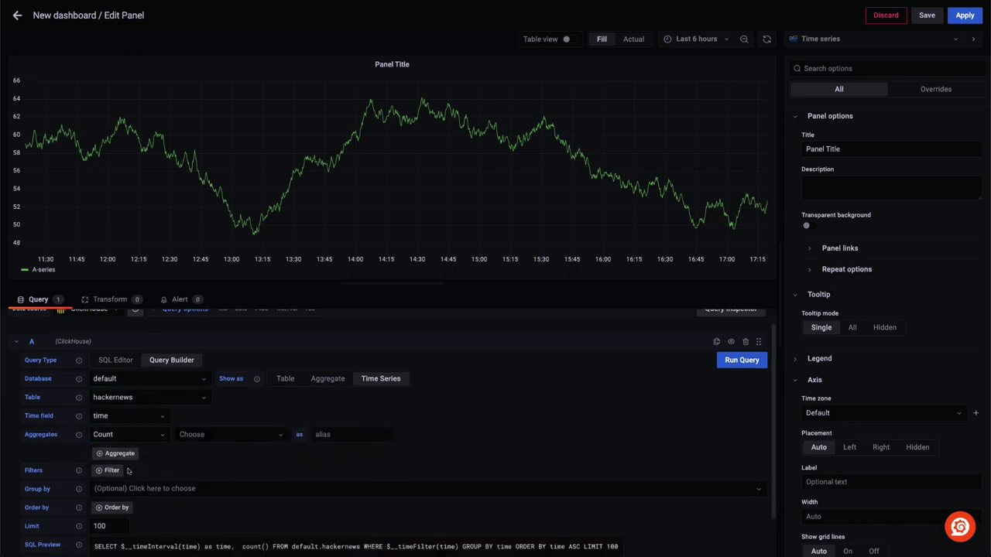
Add a filter restricting type IN (comment, story)
left_click(118, 471)
left_click(118, 472)
left_click(109, 527)
left_click(288, 472)
type("IN")
left_click(300, 484)
left_click(427, 470)
type("comment")
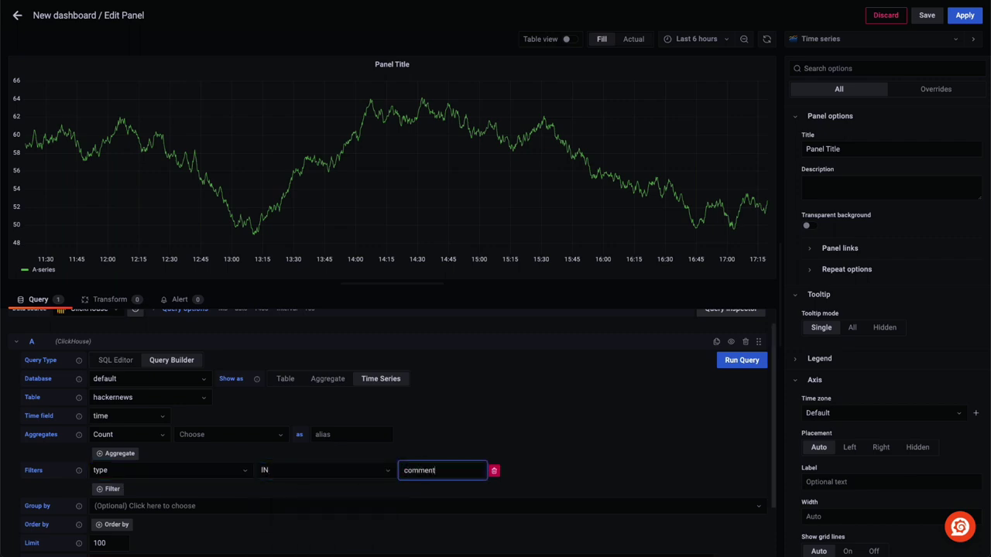
type(", story")
Add LIKE ClickHouse filters on text or title, run the query, and zoom to fit the data
left_click(114, 489)
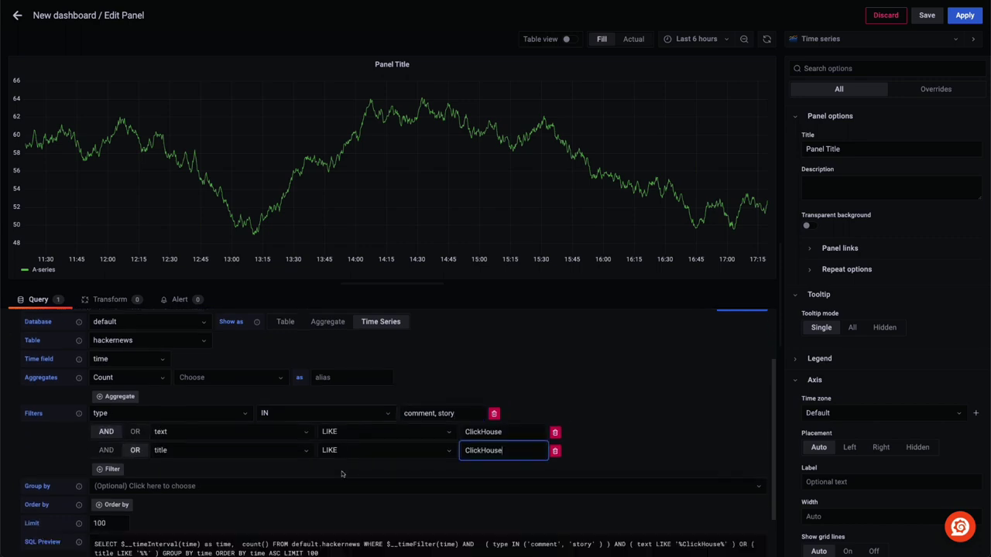
scroll(342, 474, "down", 1)
scroll(340, 472, "down", 1)
scroll(339, 472, "up", 3)
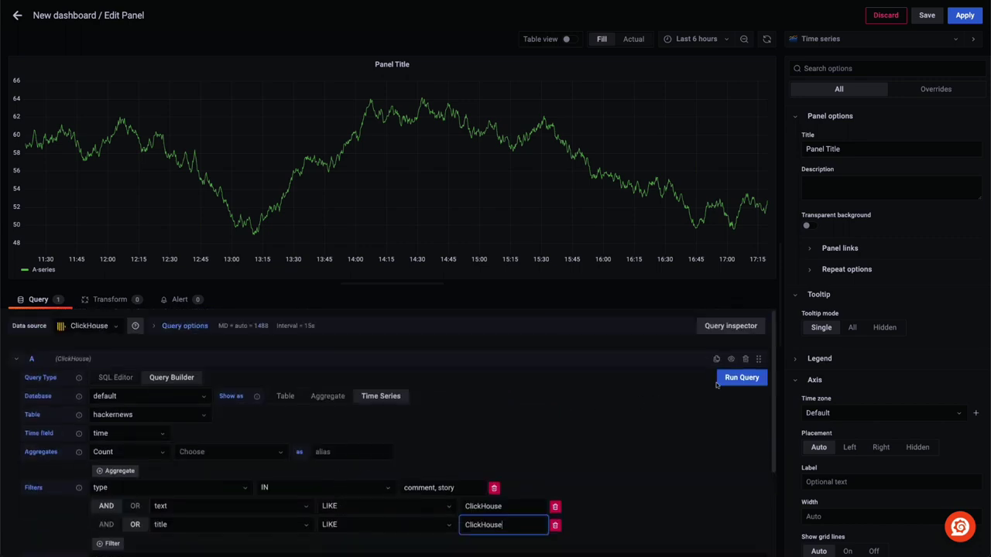
left_click(717, 383)
left_click(392, 175)
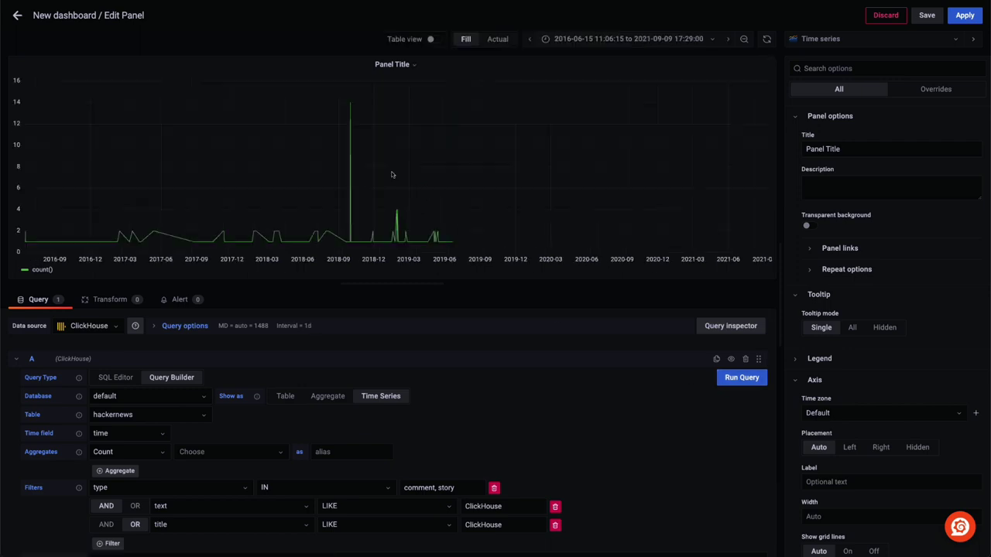
Rewrite the SQL with toStartOfMonth, alias count() as `posts per month`, and rerun it
left_click(116, 377)
type("toStartOfMonth")
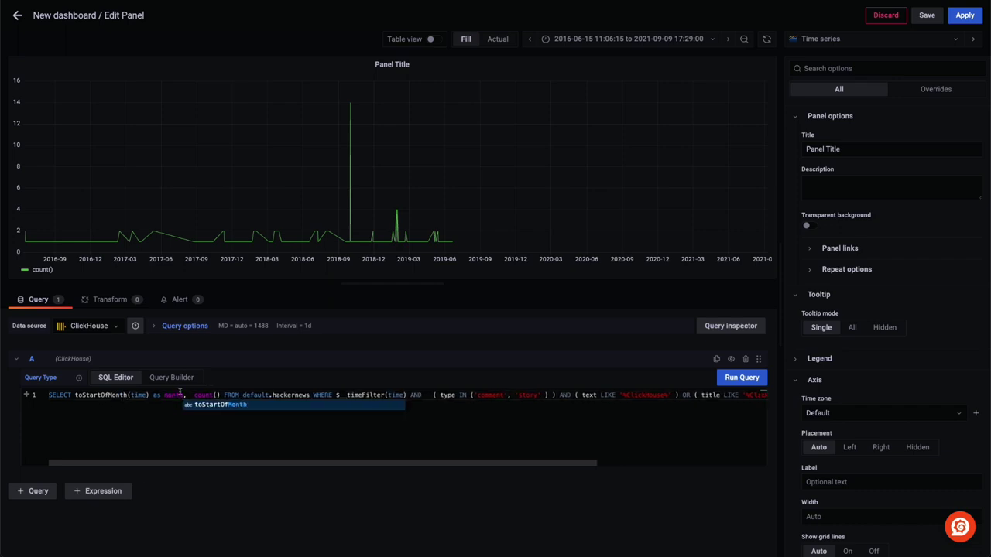
left_click_drag(427, 463, 590, 473)
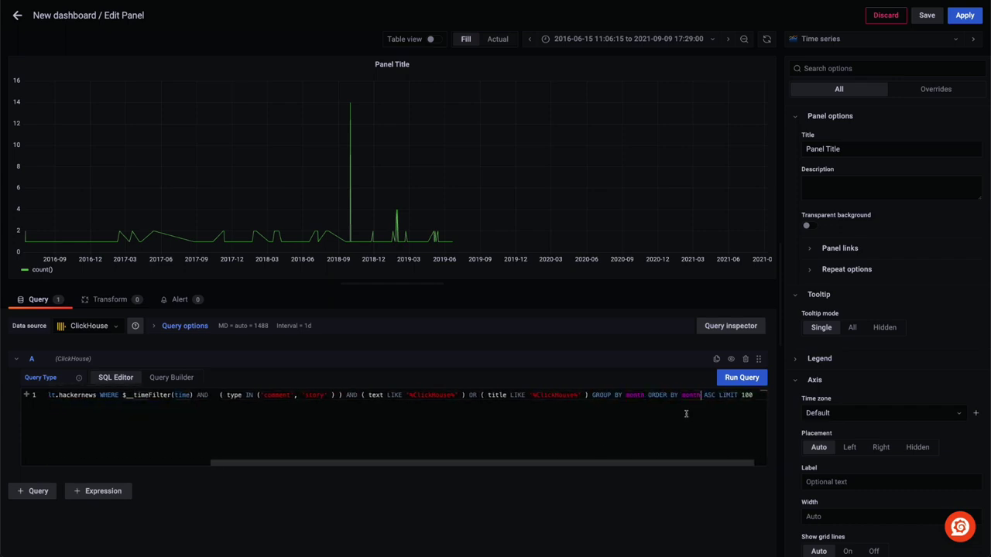
left_click_drag(294, 463, 166, 459)
left_click(168, 395)
type("as `posts per month` FROM defaul")
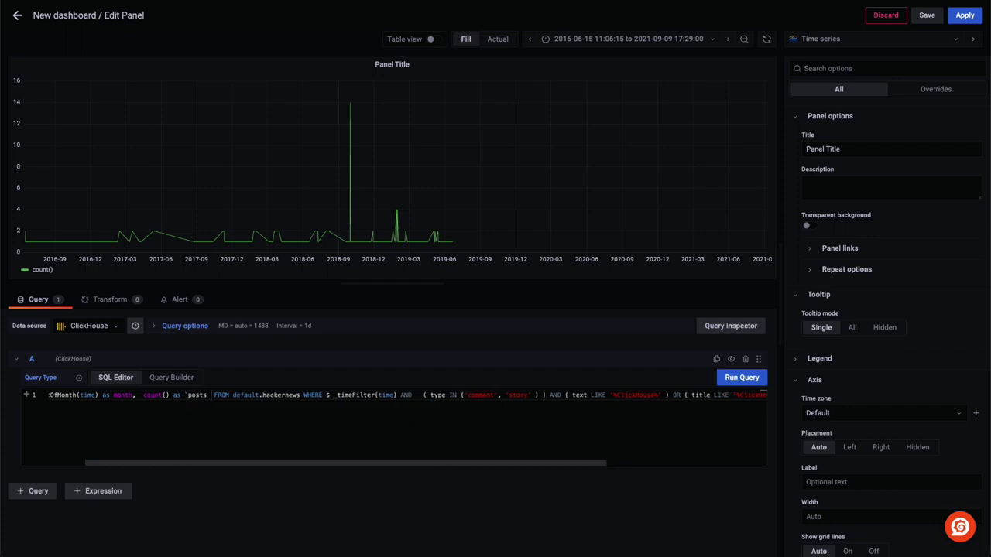
left_click(741, 378)
Style the series as blue bars with a higher fill opacity
scroll(857, 401, "down", 3)
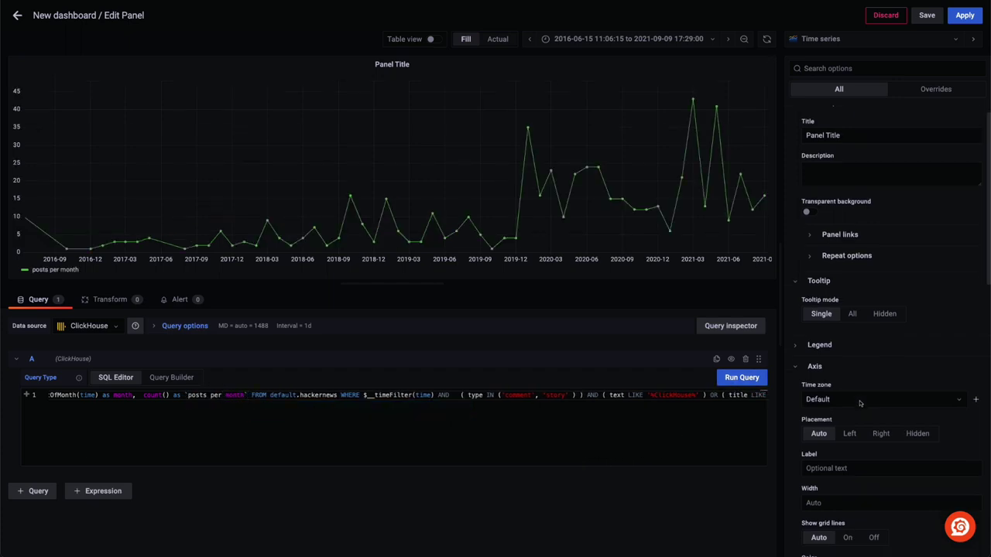
scroll(828, 258, "down", 5)
left_click(852, 496)
scroll(852, 496, "down", 5)
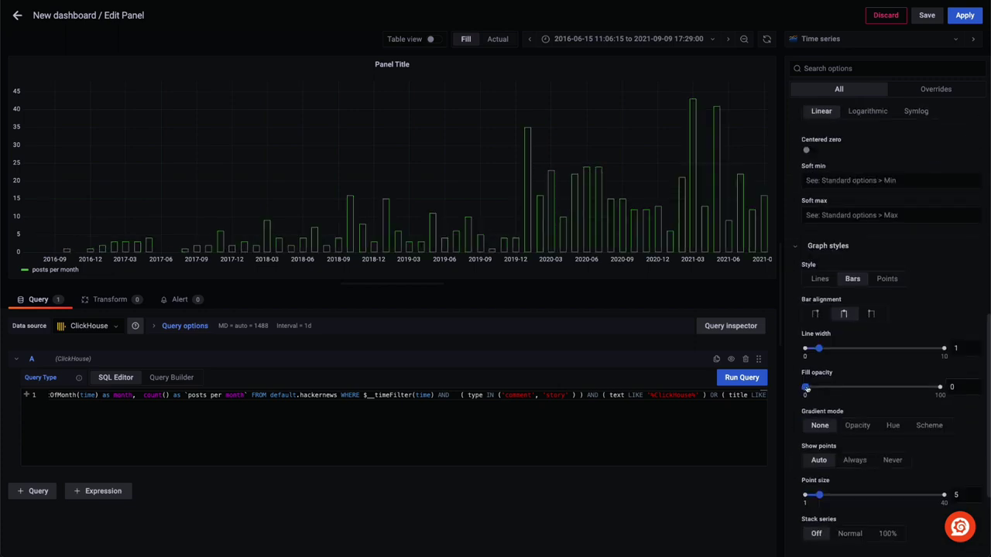
left_click_drag(806, 387, 822, 387)
left_click(23, 271)
left_click(120, 300)
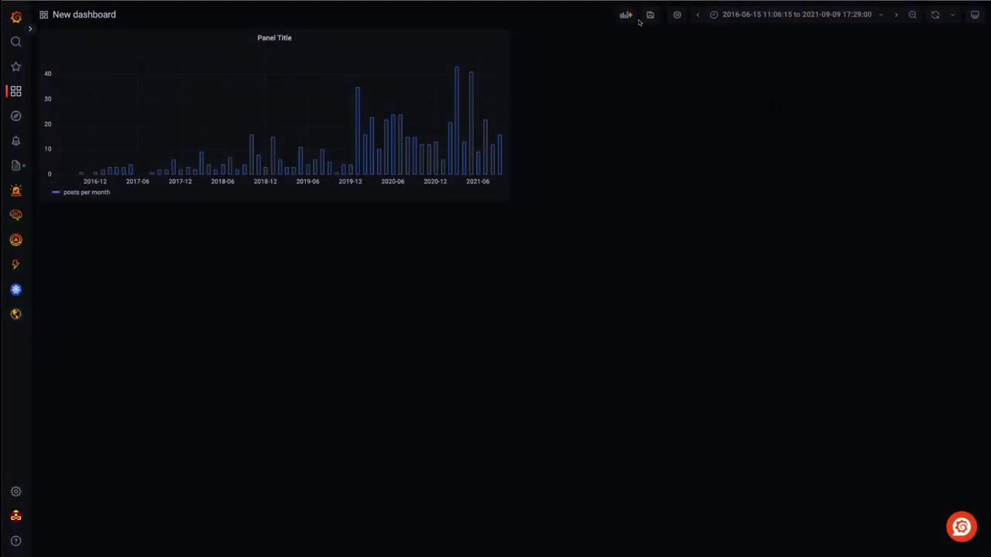
Add a new empty panel using the ClickHouse data source in SQL Editor mode
left_click(625, 15)
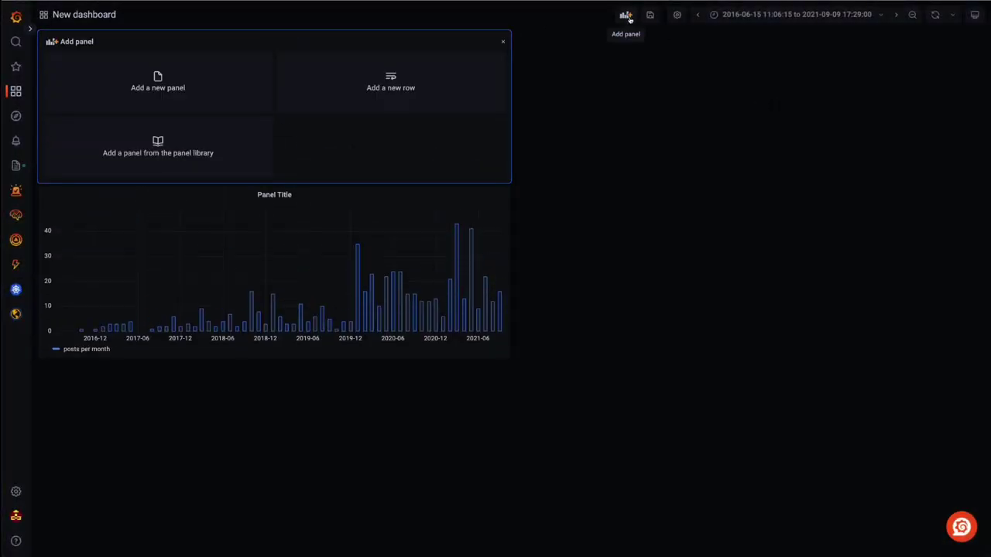
left_click(236, 70)
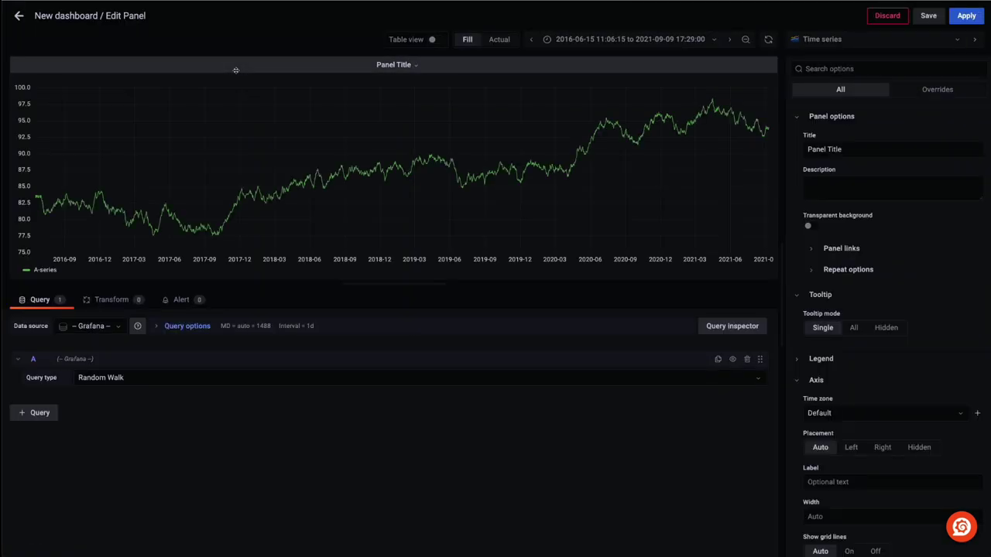
left_click(105, 326)
left_click(104, 342)
left_click(115, 381)
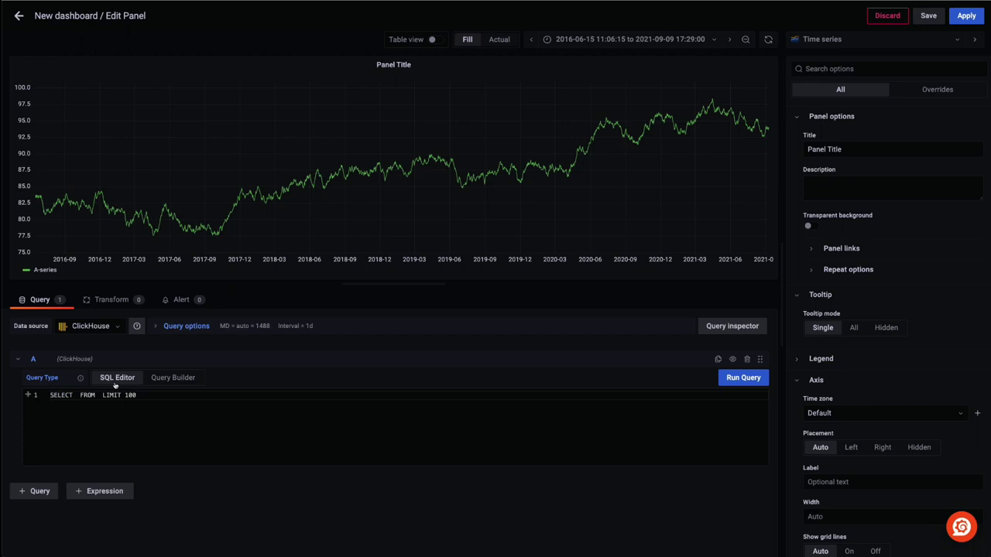
Replace the default SQL with the forex EUR close-rate query, run it, and add a light fill
key("ctrl+a")
type("SELECT toStartOfDay(datetime) as time, quote, argMax(bid,datetime) as close FROM blogs.forex WHERE (base ='EUR') AND quote IN ('GBP', 'USD', 'NZD', 'CAD') AND $__timeFilter(datetime) GROUP BY time, quote ORDER BY time ASC, quote ASC SETTINGS max_result_rows=10000")
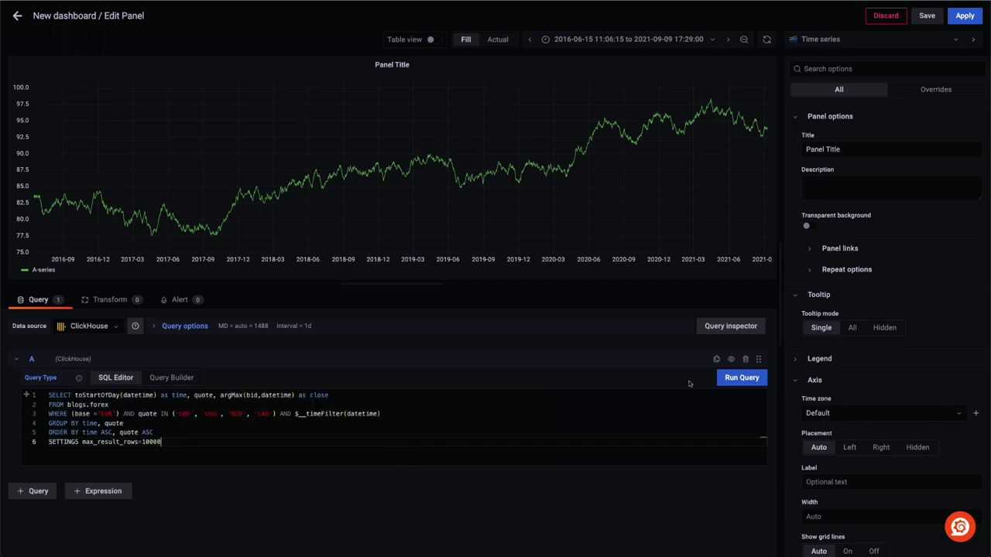
left_click(734, 381)
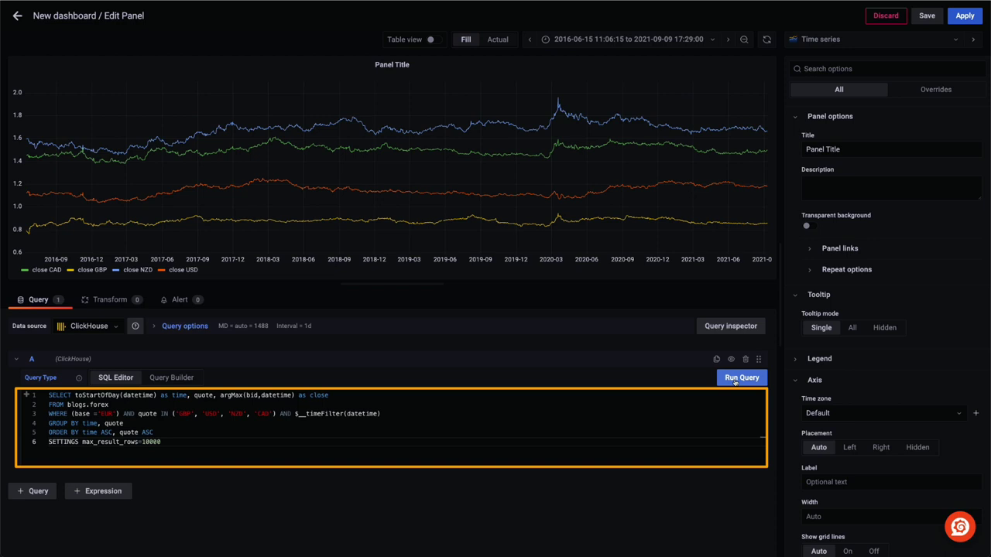
scroll(813, 508, "down", 5)
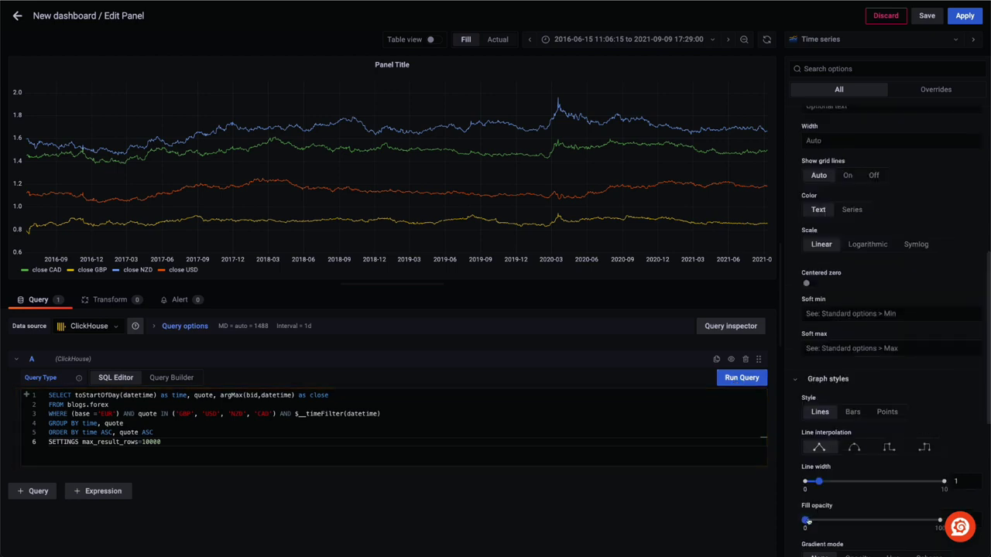
left_click_drag(805, 520, 814, 520)
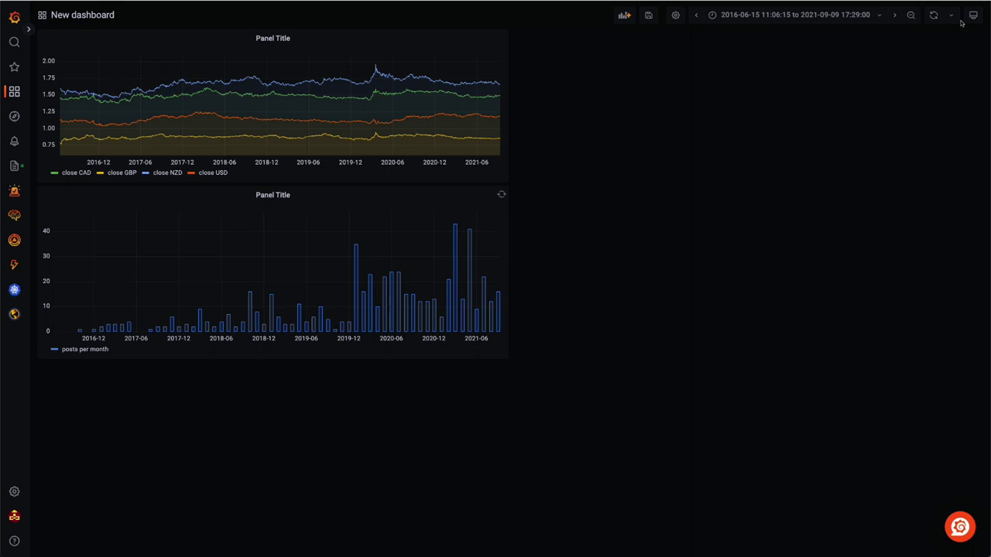
Add another new panel and set its visualization to Candlestick
left_click(624, 14)
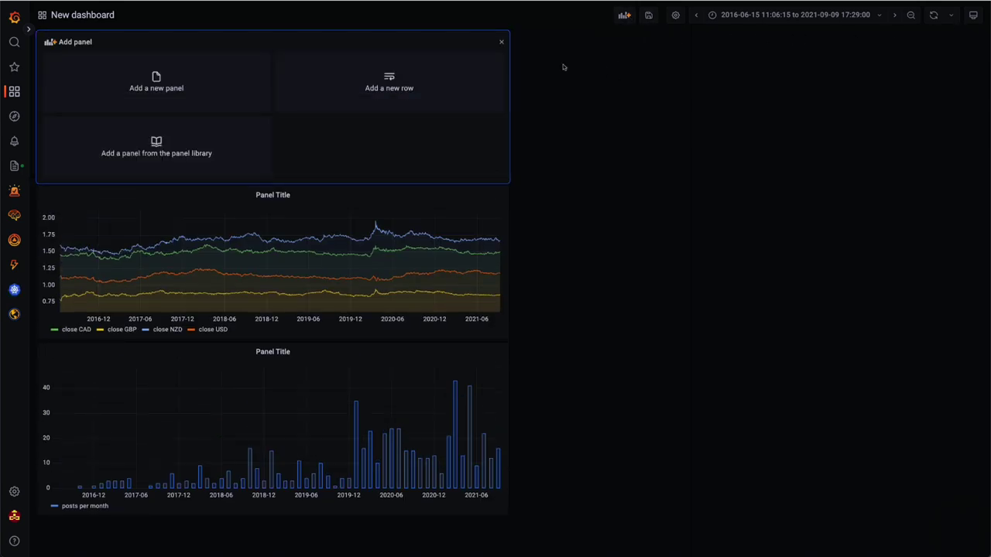
left_click(187, 74)
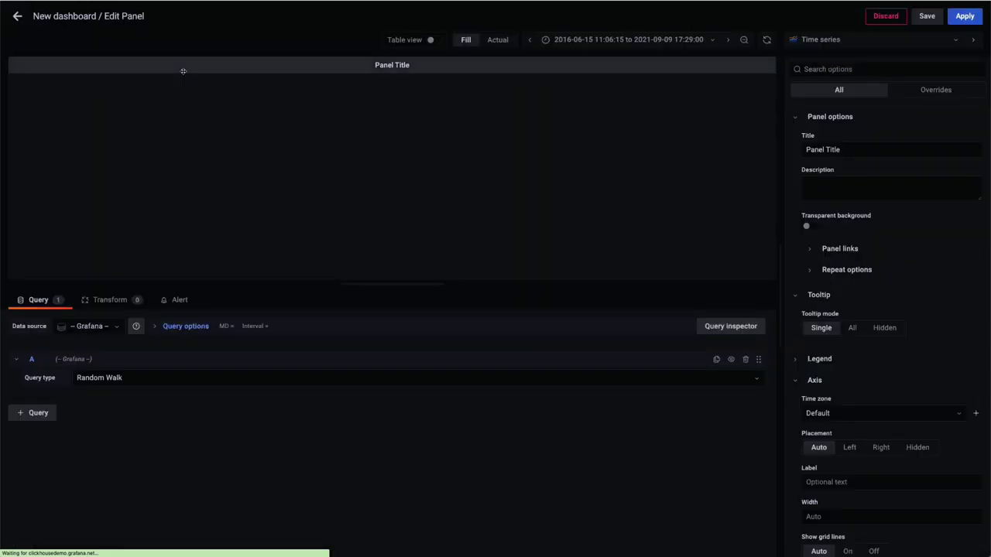
left_click(811, 40)
scroll(891, 211, "down", 5)
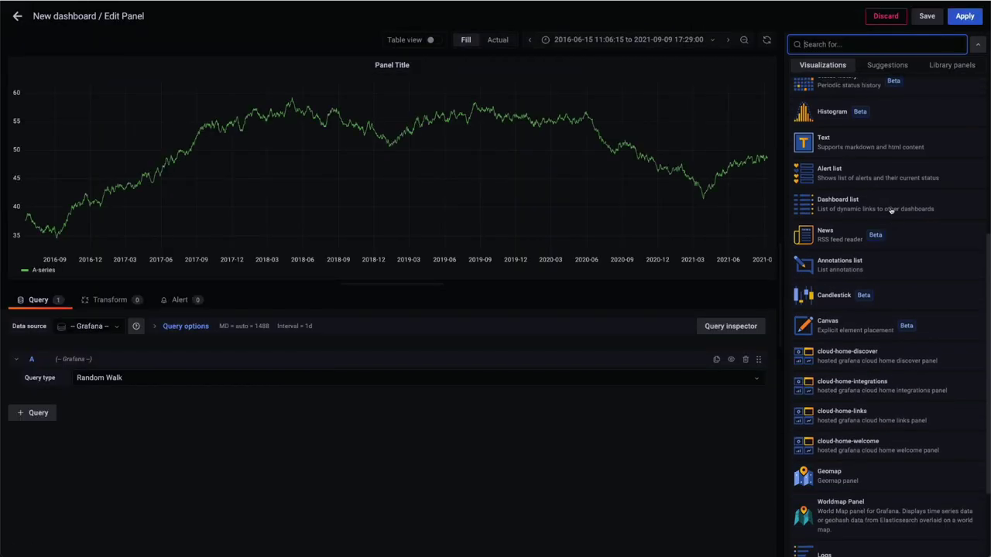
left_click(889, 203)
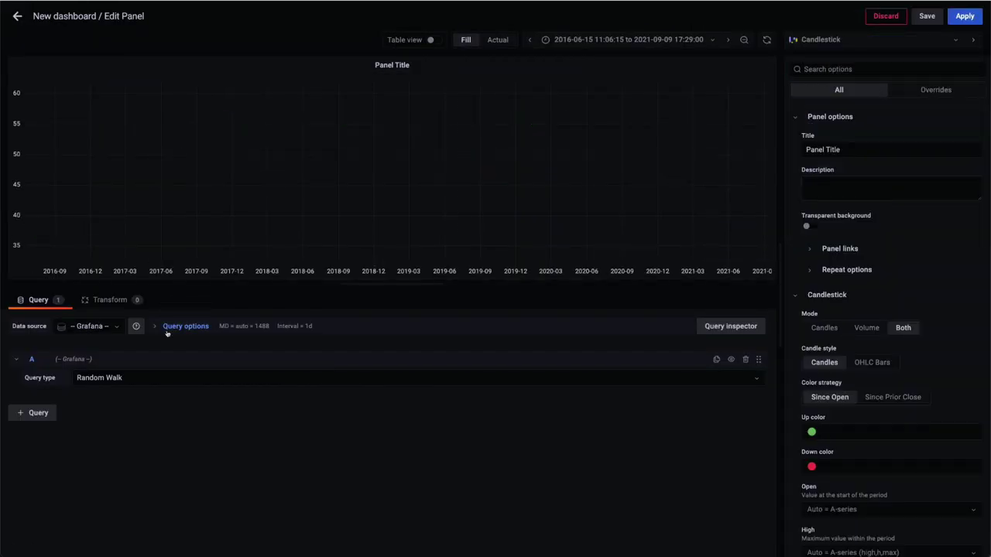
Set the panel to ClickHouse SQL, paste the candlestick forex query, and run it
left_click(87, 326)
left_click(99, 345)
left_click(112, 378)
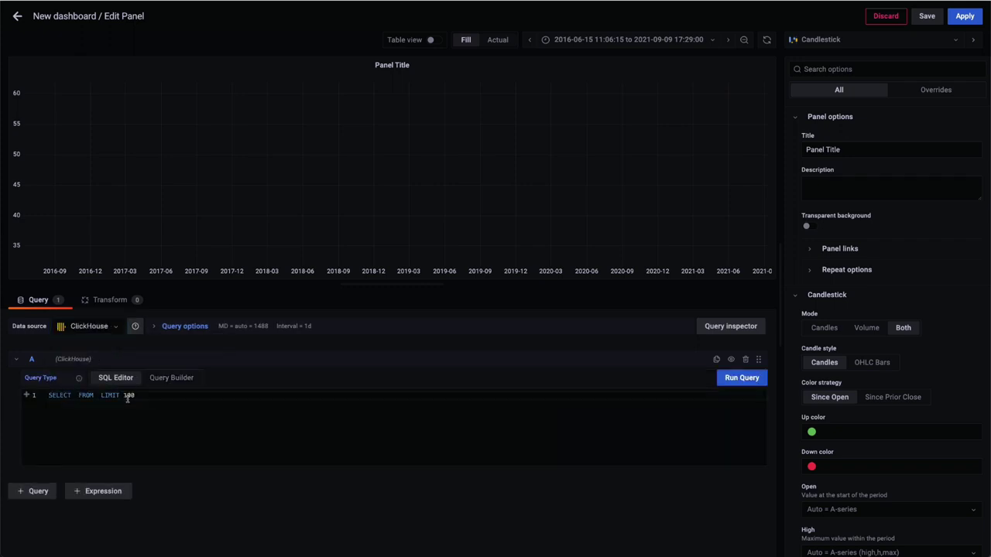
key("ctrl+a")
type("SELECT toStartOfDay(datetime) as day, argMin(ask, datetime) as open, argMax(ask,datetime) as close, max(ask) as high, min(ask) as low FROM blogs.forex WHERE (base ='EUR') AND quote ='USD' AND $__timeFilter(datetime) GROUP BY day ORDER BY day ASC SETTINGS max_result_rows=10000")
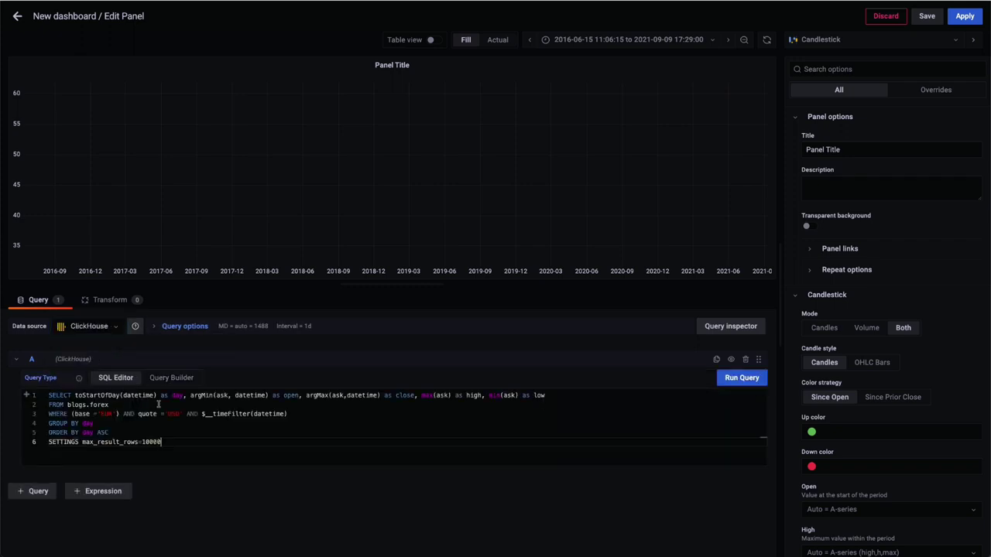
left_click(739, 377)
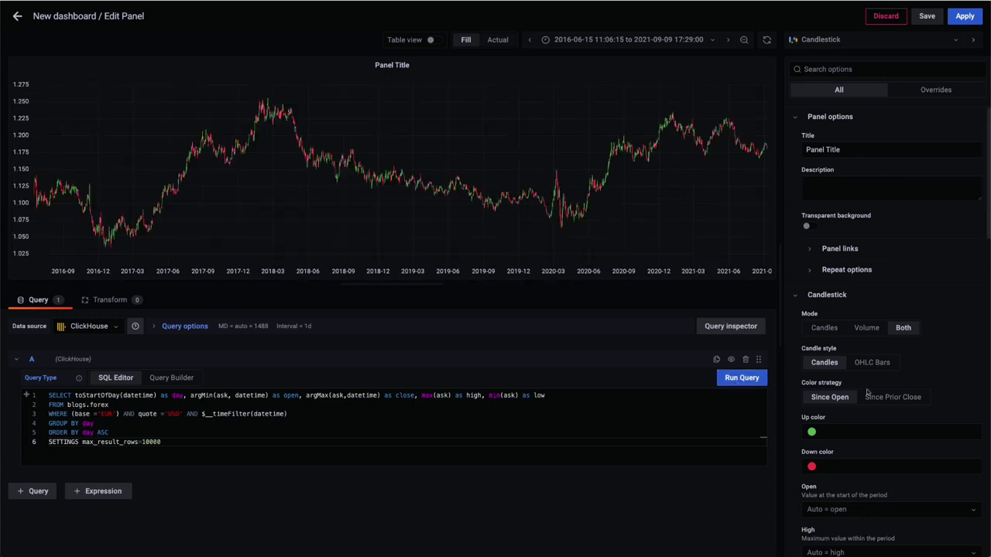
scroll(867, 391, "down", 3)
Map Open, High, Low and Close to the open, high, low and close columns
left_click(842, 312)
left_click(840, 328)
left_click(836, 353)
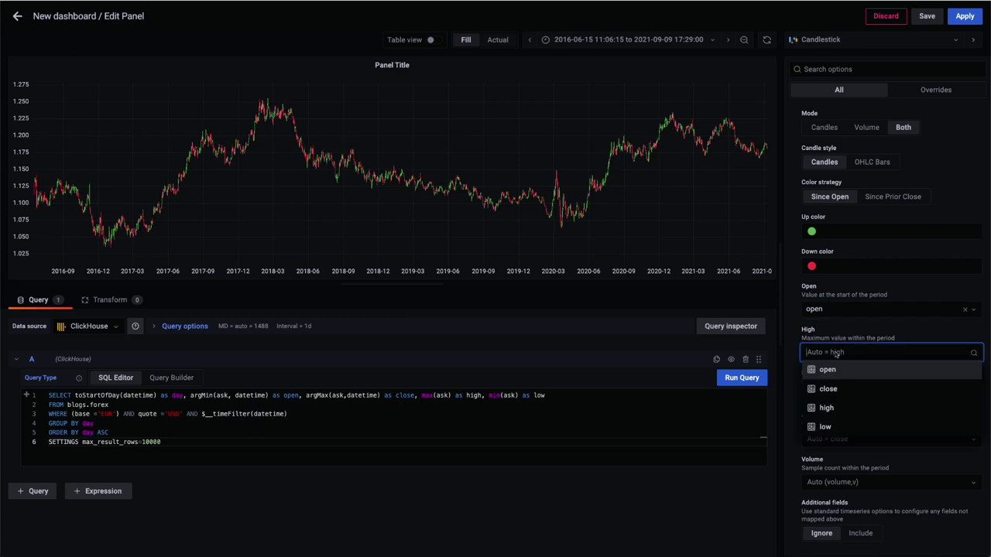
left_click(828, 407)
left_click(837, 396)
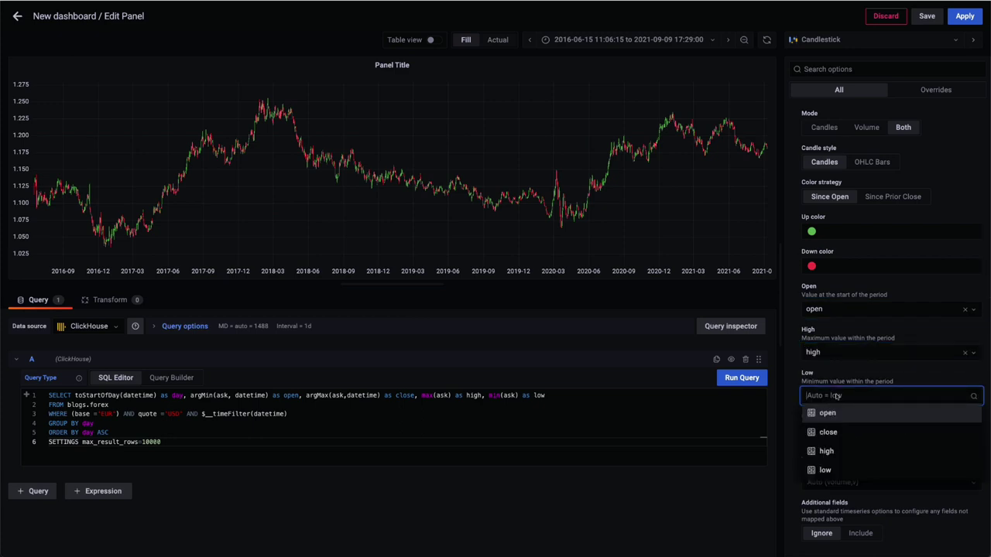
left_click(827, 470)
left_click(842, 439)
left_click(839, 474)
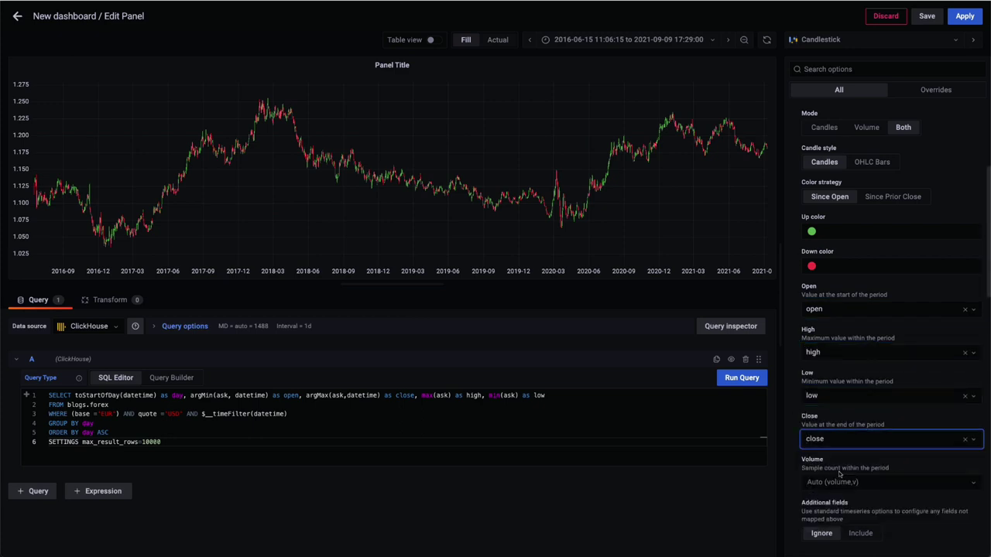
Zoom the chart into a narrower time span by dragging across it
left_click_drag(480, 178, 531, 180)
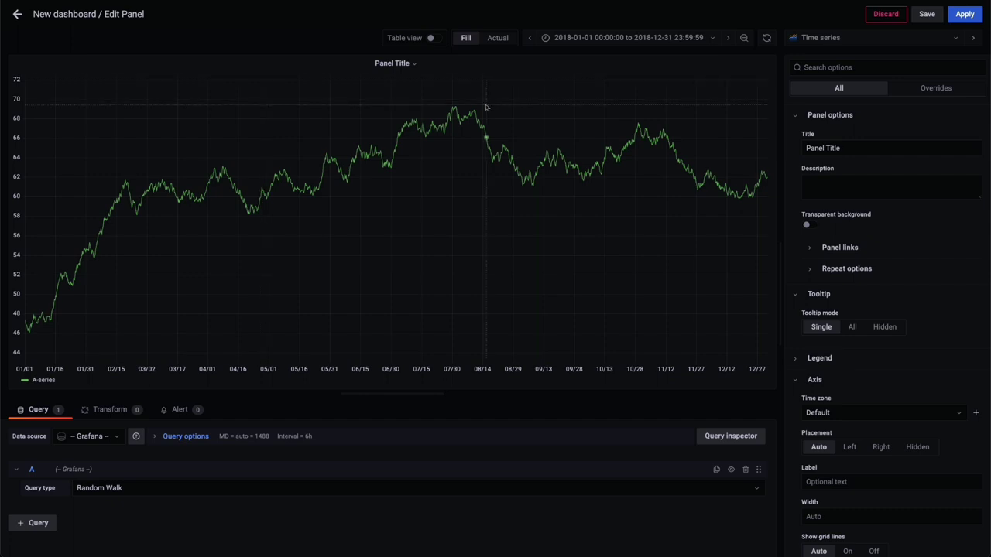
Switch the panel to ClickHouse SQL, paste the geohash max-temperature query, and run it
left_click(89, 436)
left_click(91, 463)
scroll(89, 475, "down", 1)
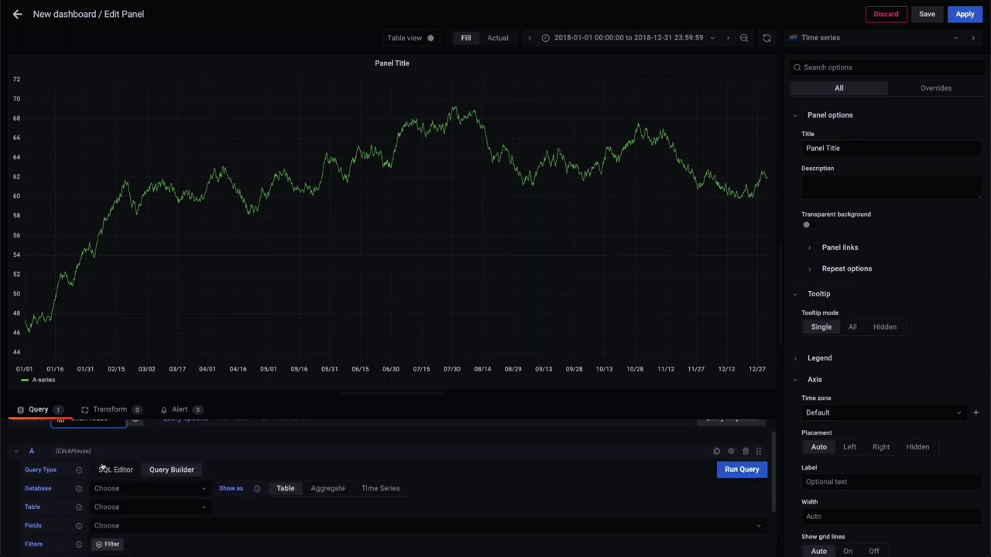
left_click(115, 466)
type("SELECT geoHash, geohashDecode(geoHash) as lon_lat, max(tempMax)/10 as max_temp FROM blogs.noaa WHERE date > '1970-01-01' and dictGet(blogs.country_polygons, 'name', location) IN ('United States of America', 'Mexico') GROUP BY geohashEncode(location.1, location.2, 3) as geoHash SETTINGS max_result_rows = 100000")
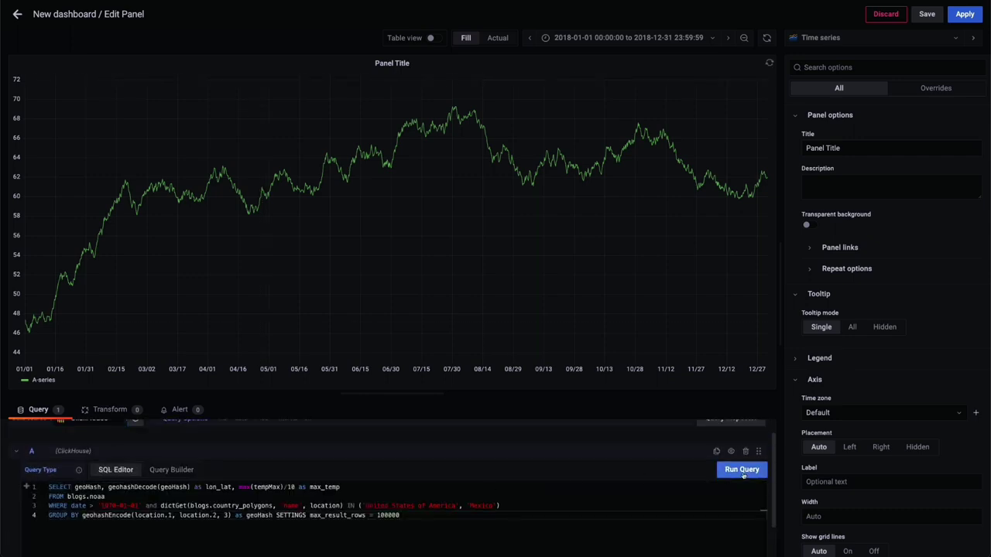
left_click(741, 470)
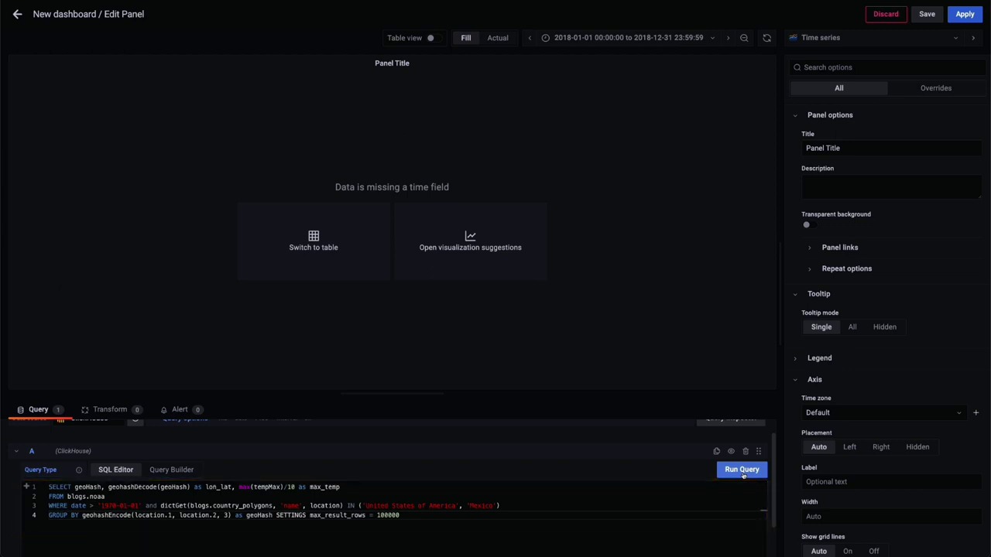
Switch the panel to a Geomap visualization titled 'Temperatures in North America'
left_click(820, 37)
key("Escape")
left_click(805, 37)
type("geo")
left_click(848, 101)
triple_click(852, 148)
type("Tempera")
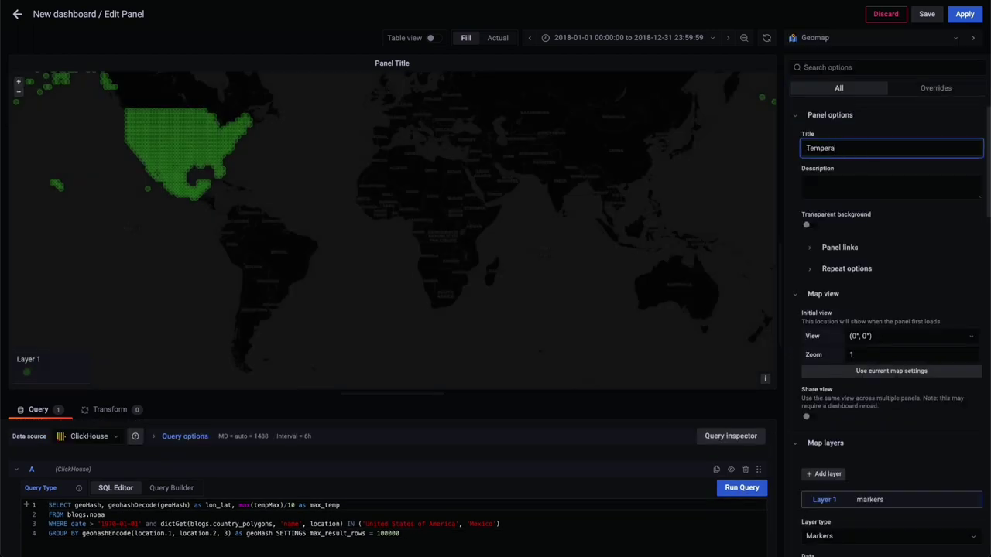
type("tures in North America")
key("Tab")
Make the map layer a heatmap fed by query A, located by geohash
scroll(325, 254, "up", 2)
scroll(326, 254, "up", 2)
scroll(325, 251, "down", 1)
scroll(890, 325, "down", 3)
left_click(856, 415)
left_click(836, 462)
left_click(874, 450)
left_click(873, 468)
left_click(897, 484)
Use geoHash as the location field and weight the heatmap by max_temp
scroll(868, 477, "down", 3)
left_click(860, 389)
left_click(860, 406)
left_click(851, 432)
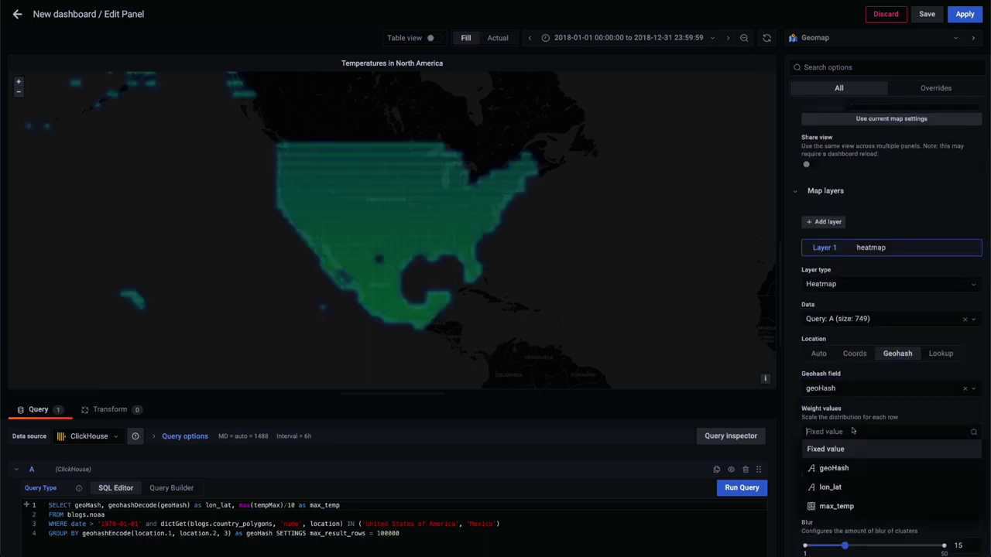
left_click(836, 506)
Set the heatmap blur to 20 and its opacity to 0.5
left_click(960, 479)
double_click(960, 526)
type("20")
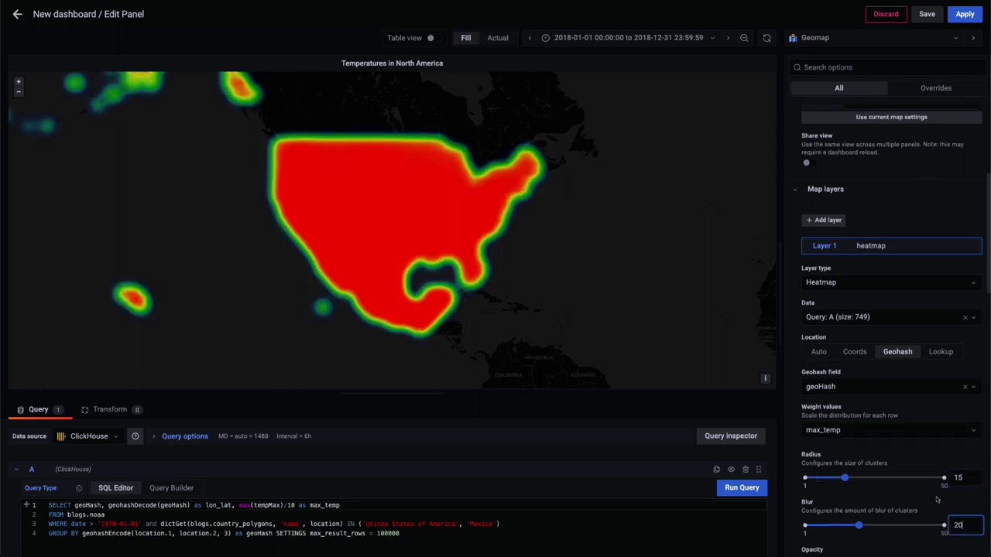
scroll(960, 526, "down", 1)
left_click(953, 509)
type("0.5")
key("Return")
Set the panel's value unit to Celsius
scroll(867, 495, "down", 5)
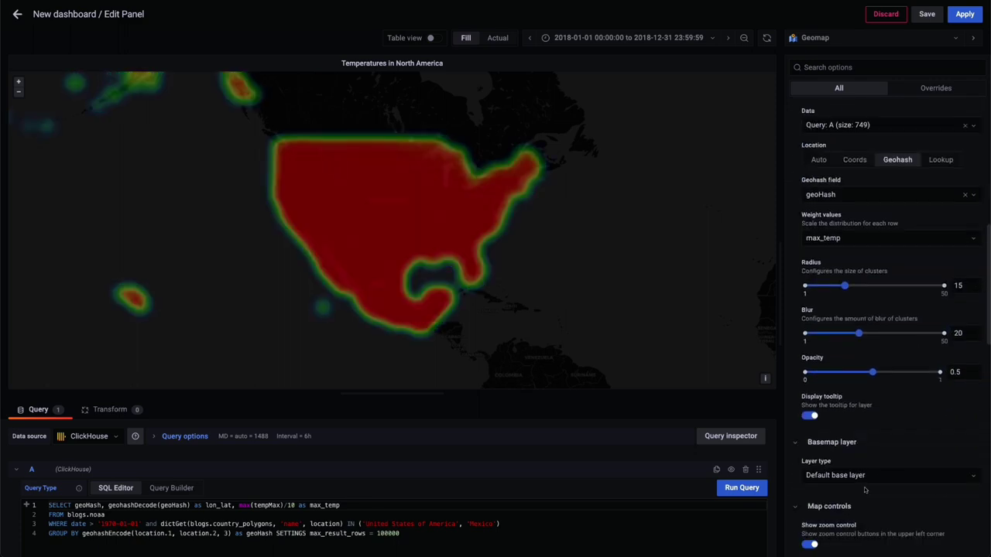
scroll(864, 489, "down", 5)
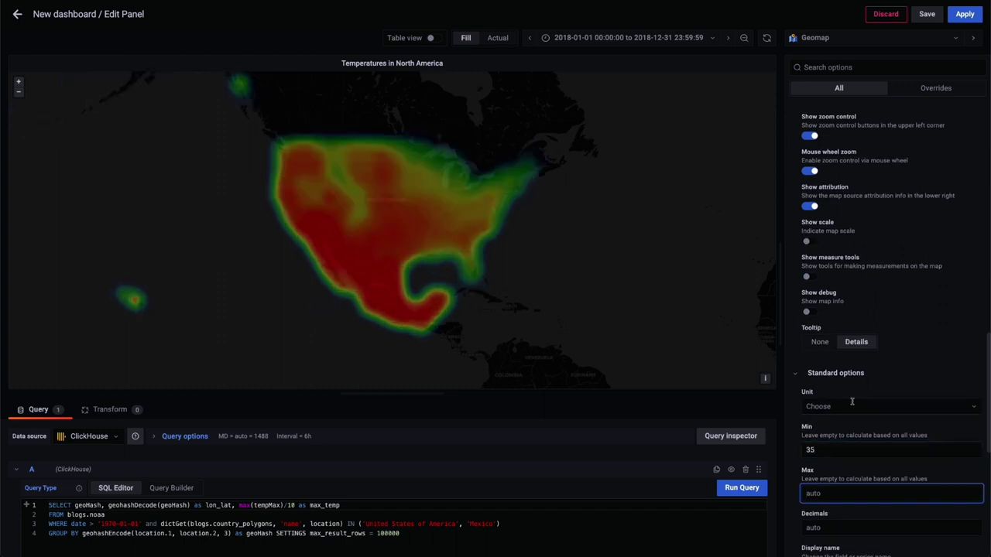
left_click(851, 402)
type("temp")
left_click(851, 441)
Change the threshold value from 80 to 50
scroll(852, 449, "down", 5)
left_click(853, 457)
key("BackSpace")
key("BackSpace")
type("50")
left_click(385, 248)
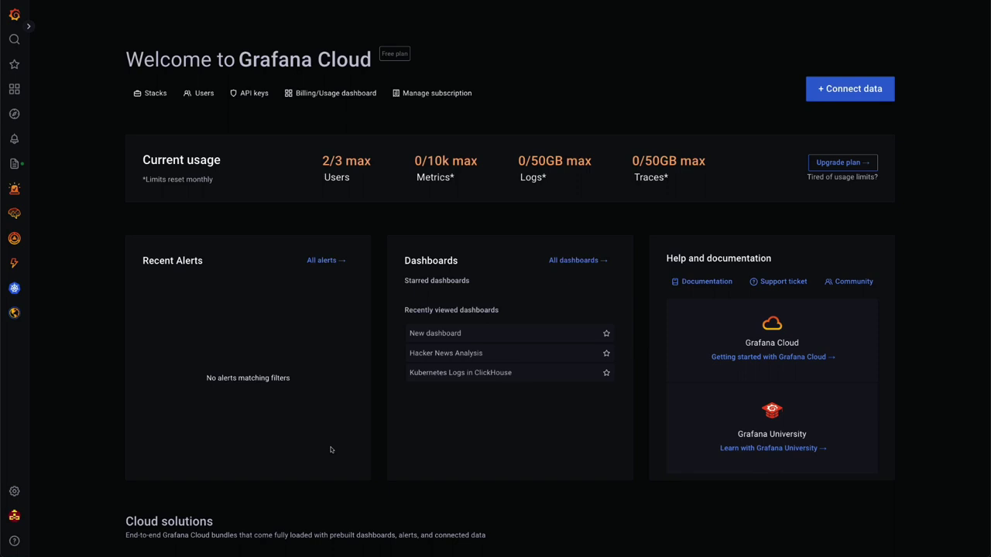
In Explore, paste the blogs.http_logs SQL query and set the range to Last 24 hours
left_click(15, 115)
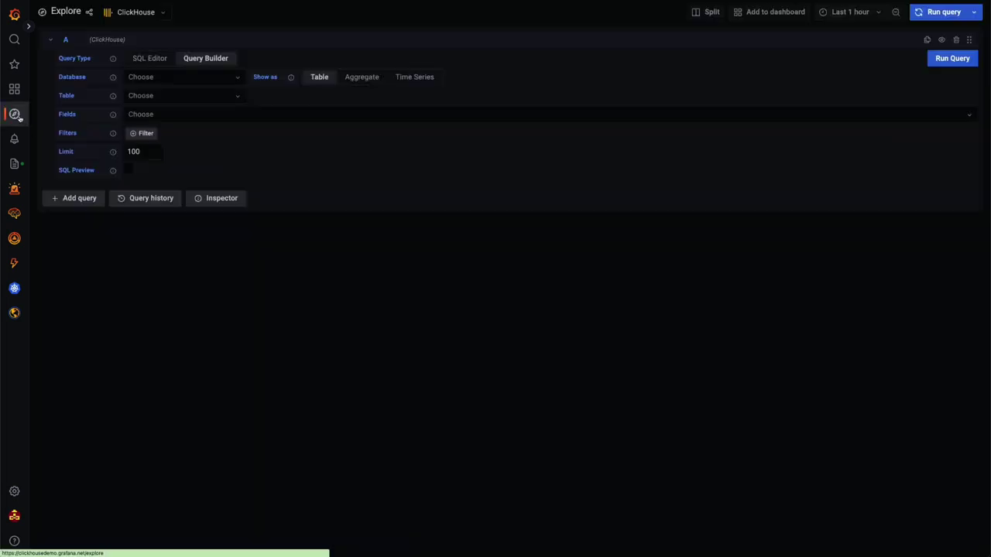
left_click(143, 62)
left_click_drag(221, 82, 44, 75)
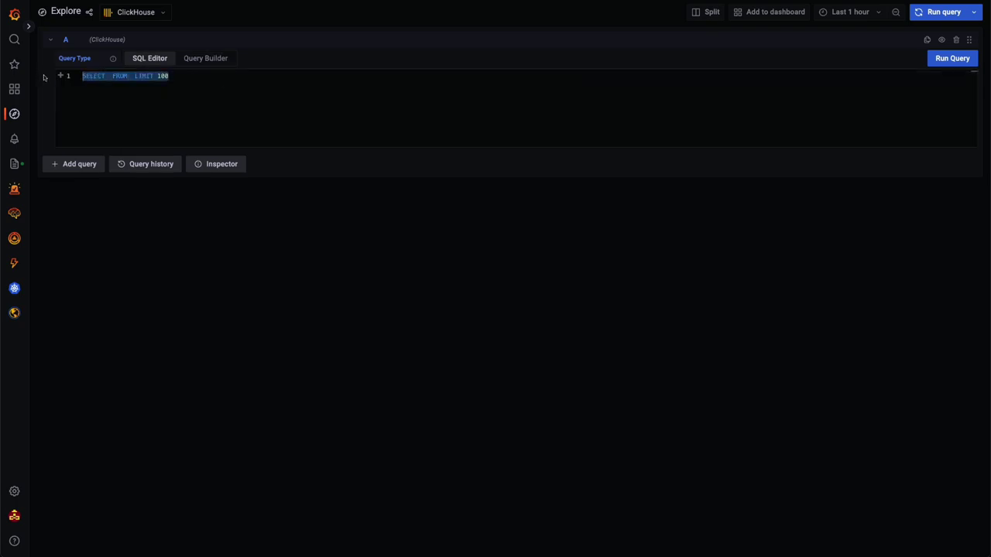
key("ctrl+v")
scroll(109, 96, "up", 2)
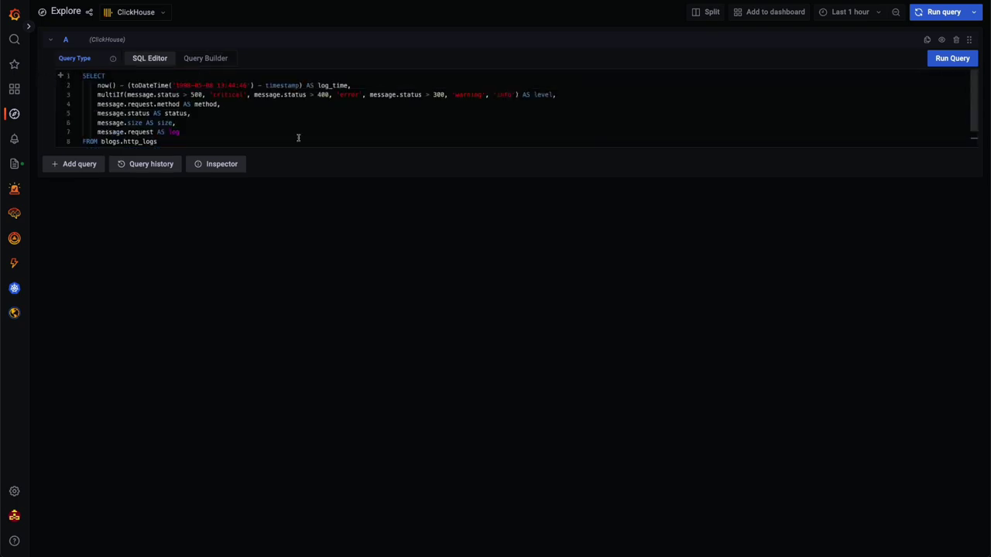
left_click(843, 13)
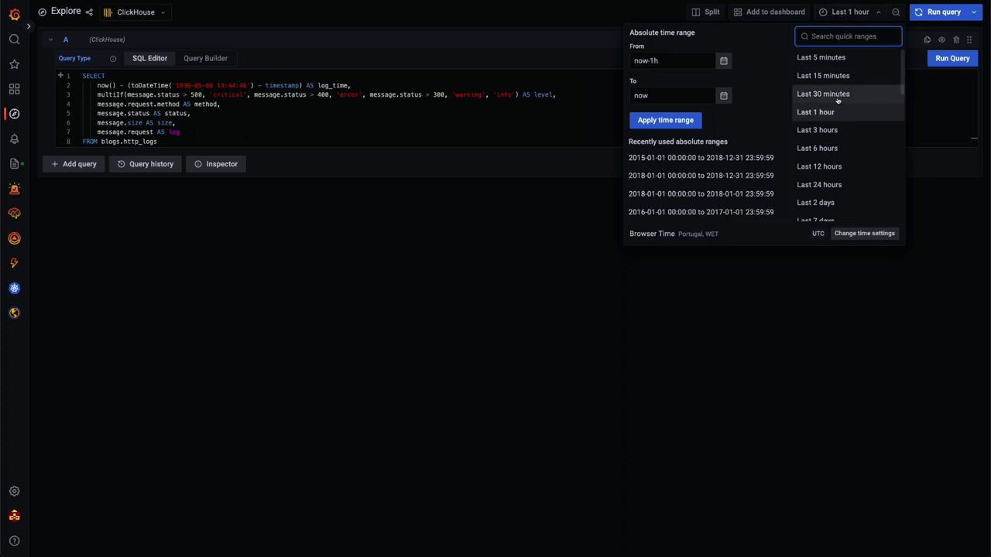
left_click(826, 184)
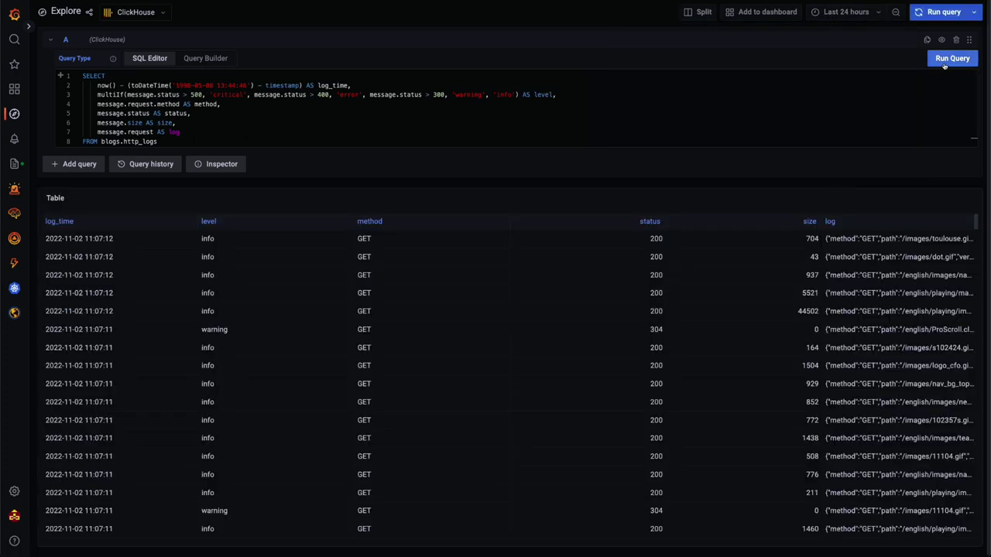
Re-run the logs query and display log_time, method, size, status and log on log lines
left_click(947, 62)
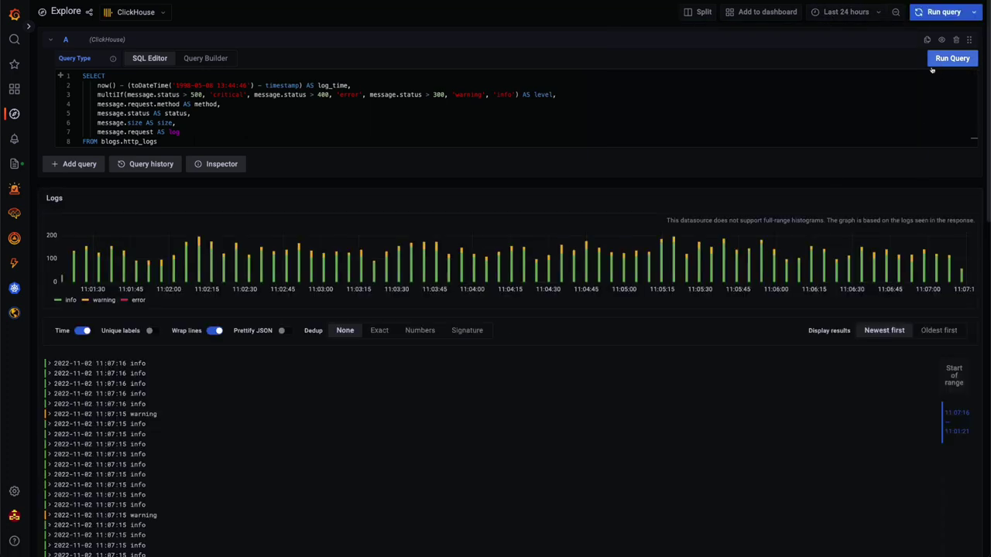
left_click(62, 414)
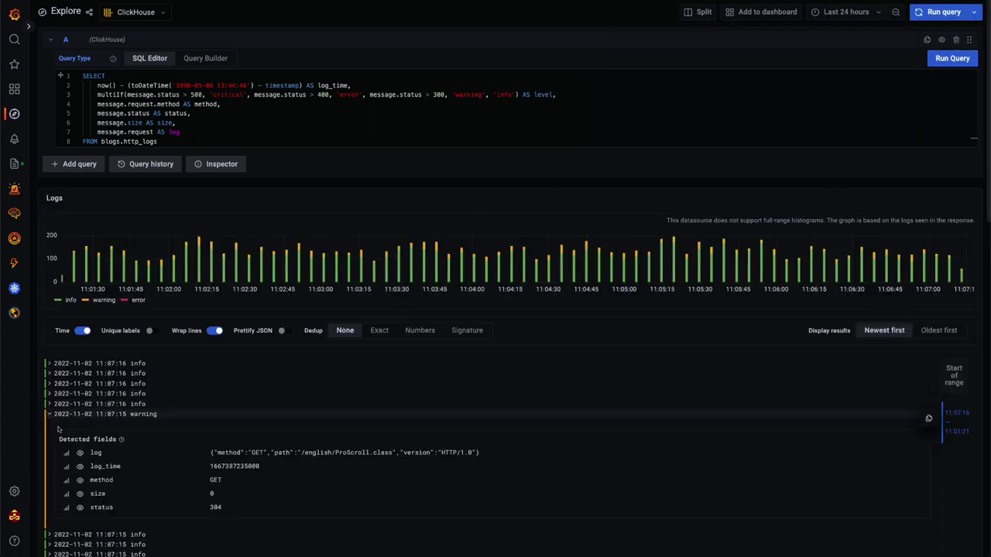
left_click(80, 466)
left_click(79, 494)
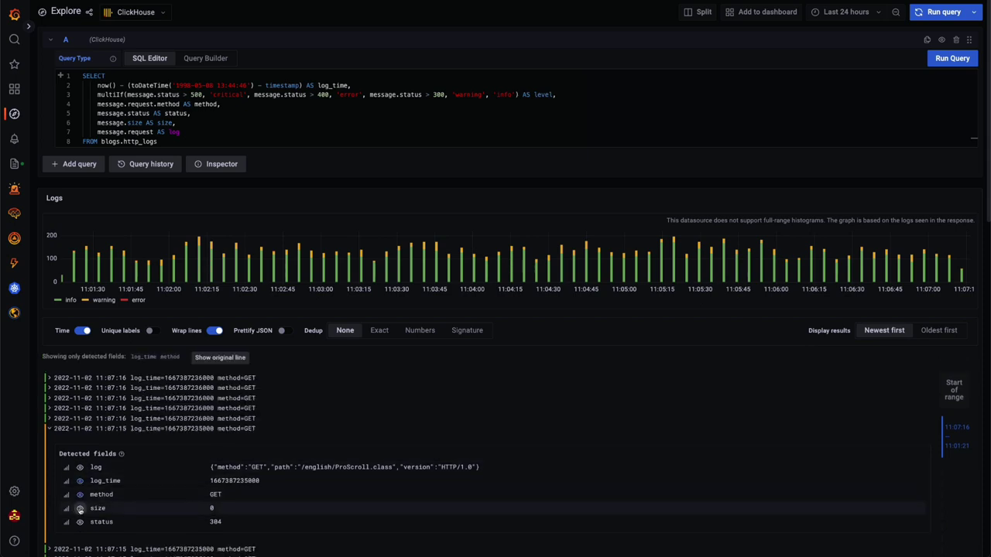
left_click(79, 509)
left_click(80, 523)
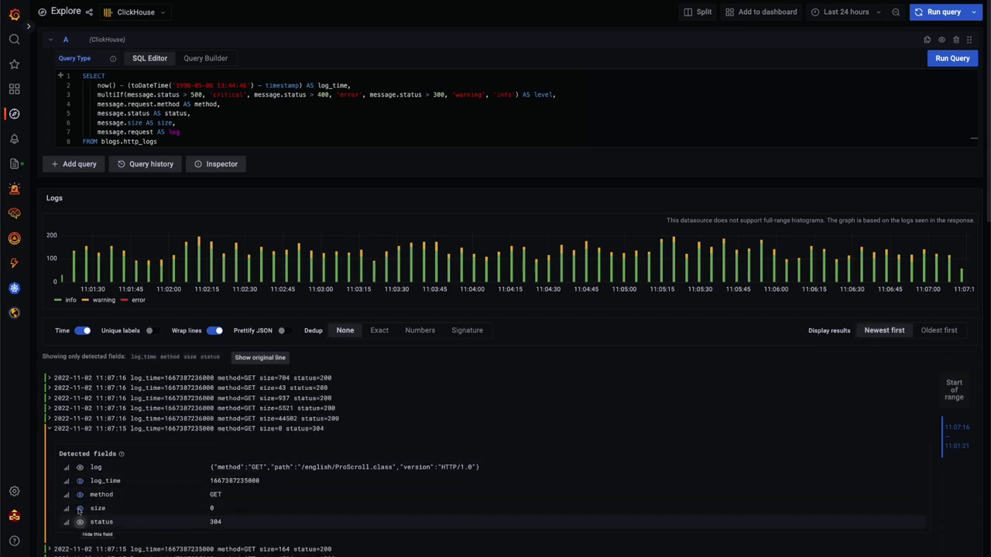
left_click(80, 468)
left_click(48, 430)
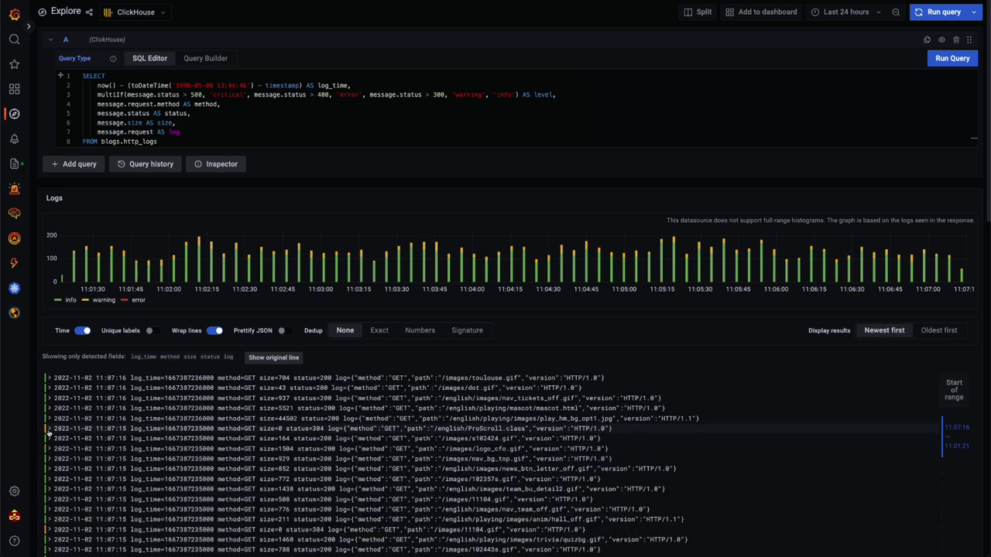